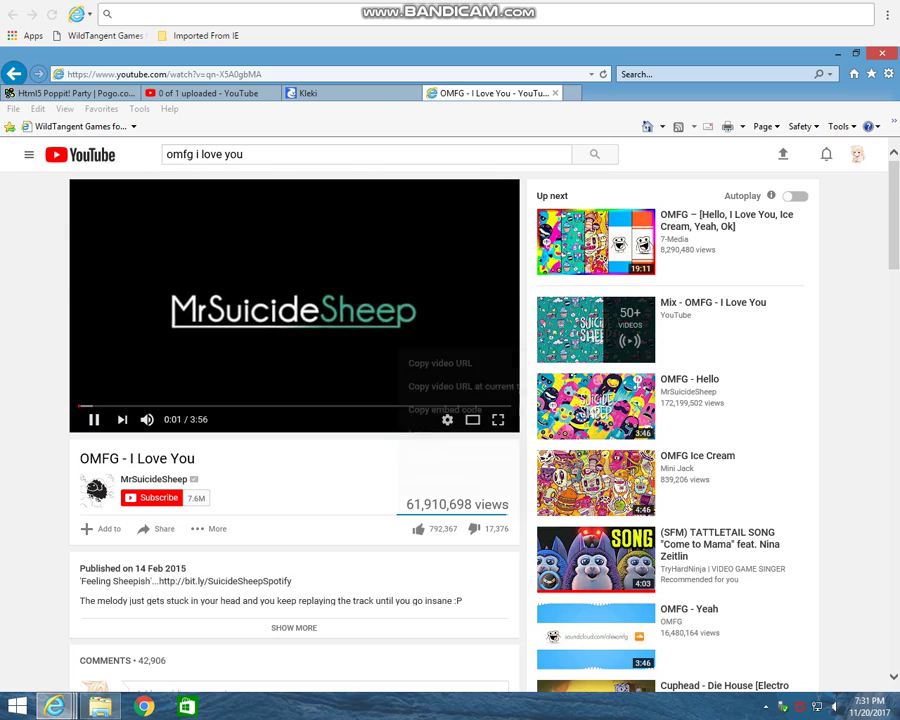
Switch to the Kleki drawing and add the small character's second leg with a sock line, plus lines across both hanging hands at the chest.
{"action": "key", "text": "Escape"}
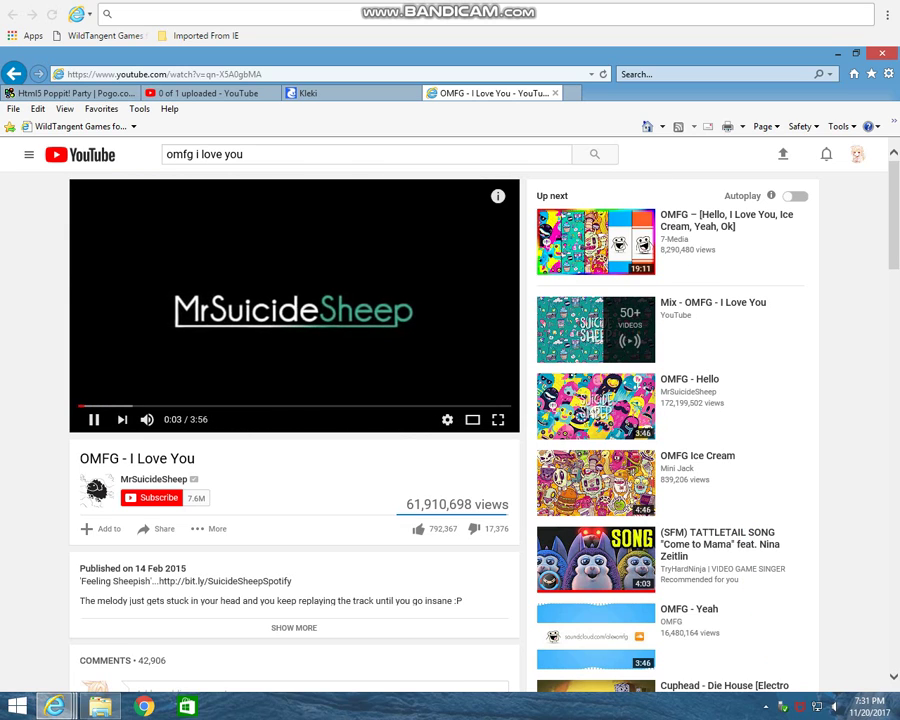
{"action": "left_click", "coordinate": [345, 93]}
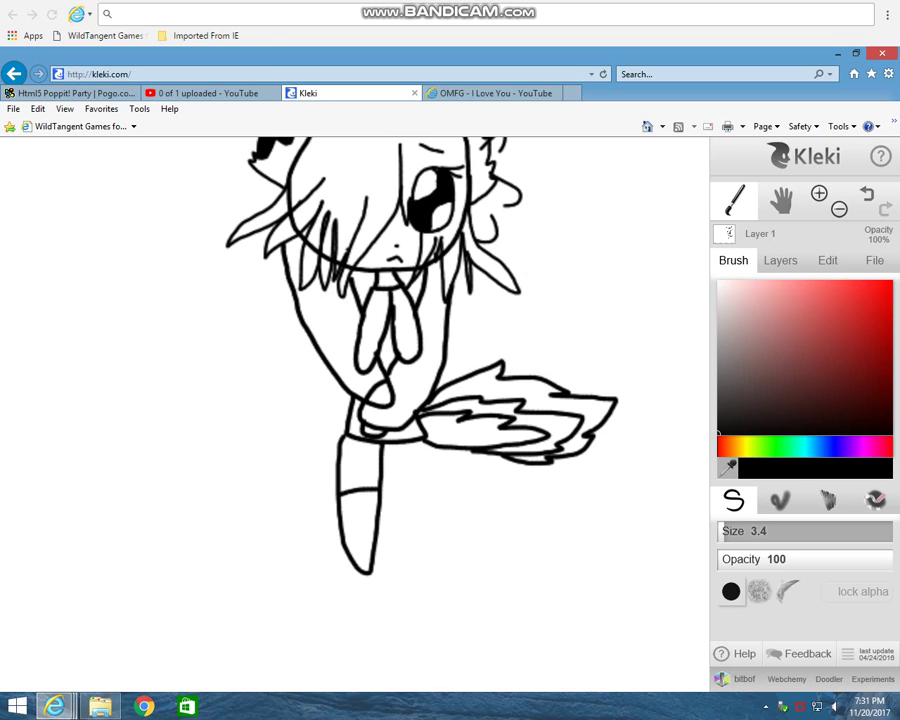
{"action": "mouse_move", "coordinate": [393, 440]}
{"action": "left_mouse_down"}
{"action": "mouse_move", "coordinate": [399, 570]}
{"action": "mouse_move", "coordinate": [427, 570]}
{"action": "mouse_move", "coordinate": [434, 507]}
{"action": "mouse_move", "coordinate": [423, 441]}
{"action": "left_mouse_up"}
{"action": "left_click_drag", "start_coordinate": [398, 489], "coordinate": [428, 487]}
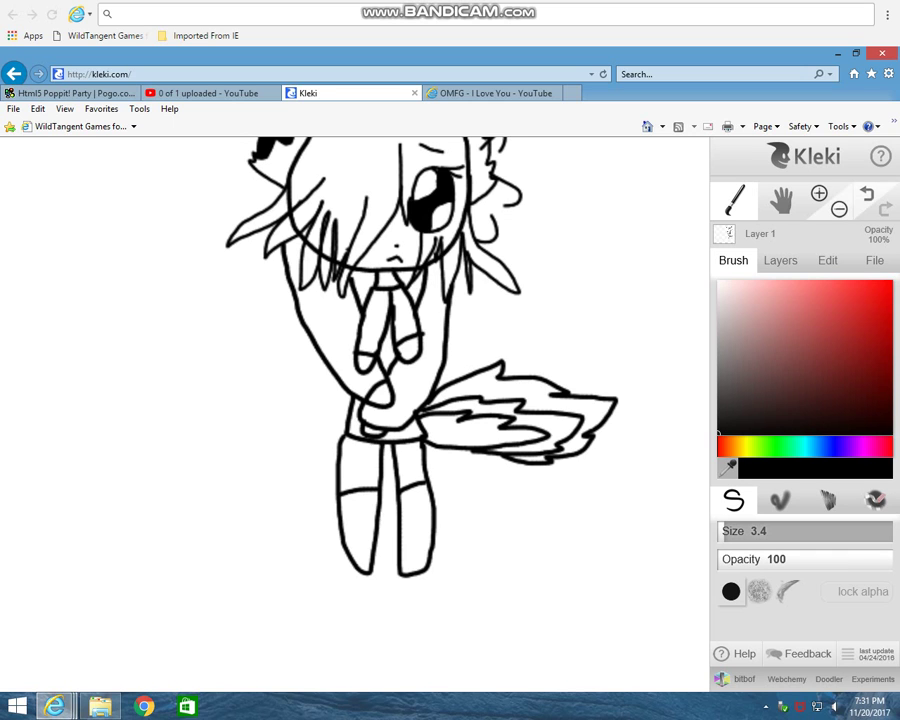
{"action": "left_click", "coordinate": [839, 208]}
{"action": "left_click", "coordinate": [819, 194]}
{"action": "left_click", "coordinate": [819, 194]}
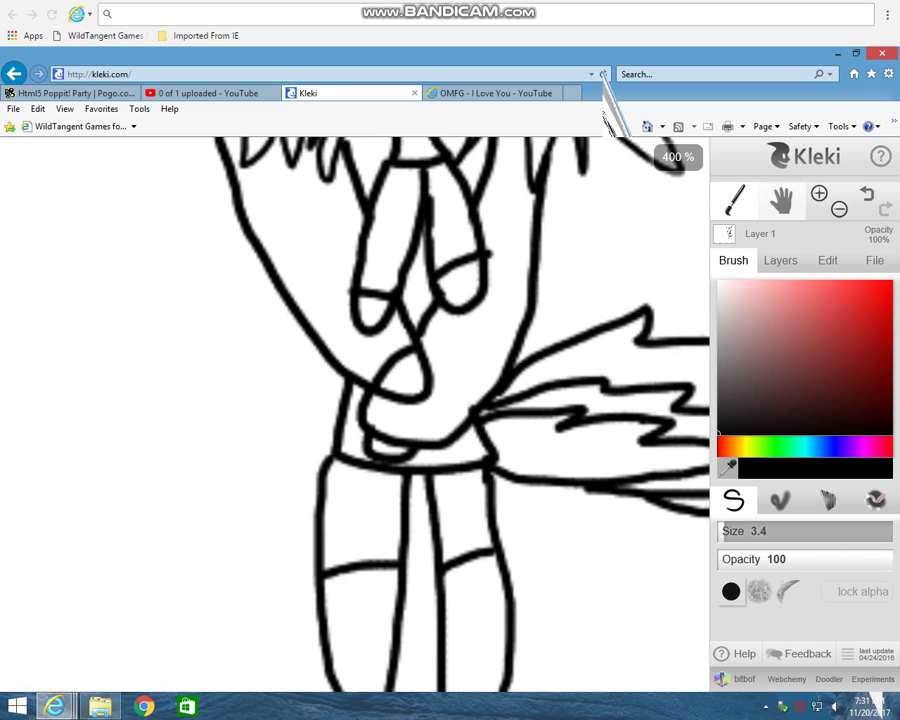
{"action": "left_click", "coordinate": [839, 208]}
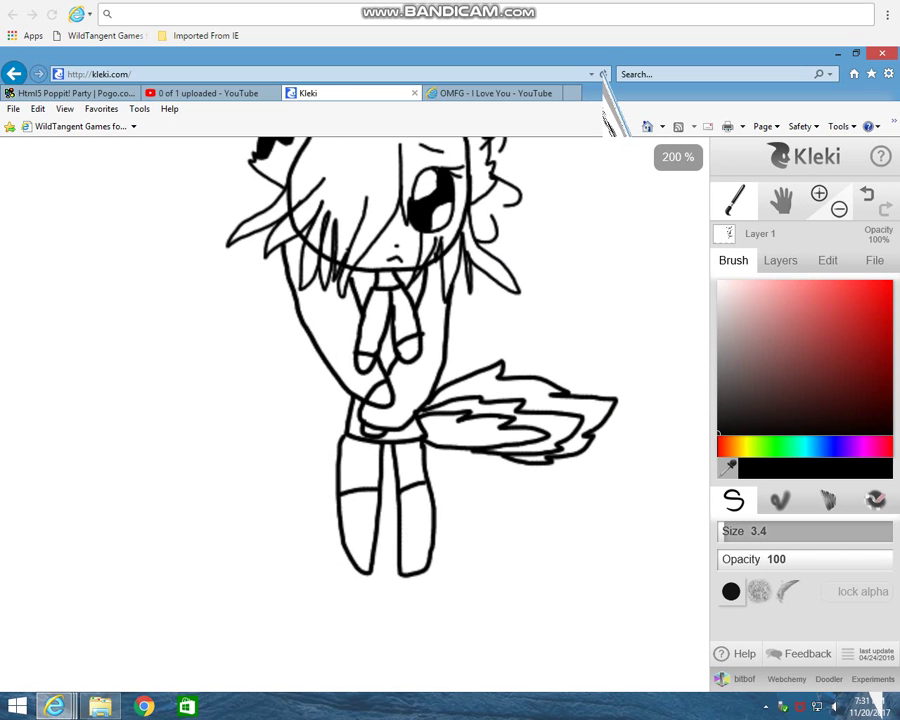
{"action": "mouse_move", "coordinate": [305, 335]}
{"action": "left_mouse_down"}
{"action": "mouse_move", "coordinate": [280, 500]}
{"action": "mouse_move", "coordinate": [253, 583]}
{"action": "mouse_move", "coordinate": [330, 605]}
{"action": "left_mouse_up"}
{"action": "mouse_move", "coordinate": [337, 607]}
{"action": "left_mouse_down"}
{"action": "mouse_move", "coordinate": [495, 606]}
{"action": "mouse_move", "coordinate": [533, 589]}
{"action": "mouse_move", "coordinate": [535, 561]}
{"action": "mouse_move", "coordinate": [450, 450]}
{"action": "left_mouse_up"}
{"action": "left_click_drag", "start_coordinate": [327, 606], "coordinate": [338, 607]}
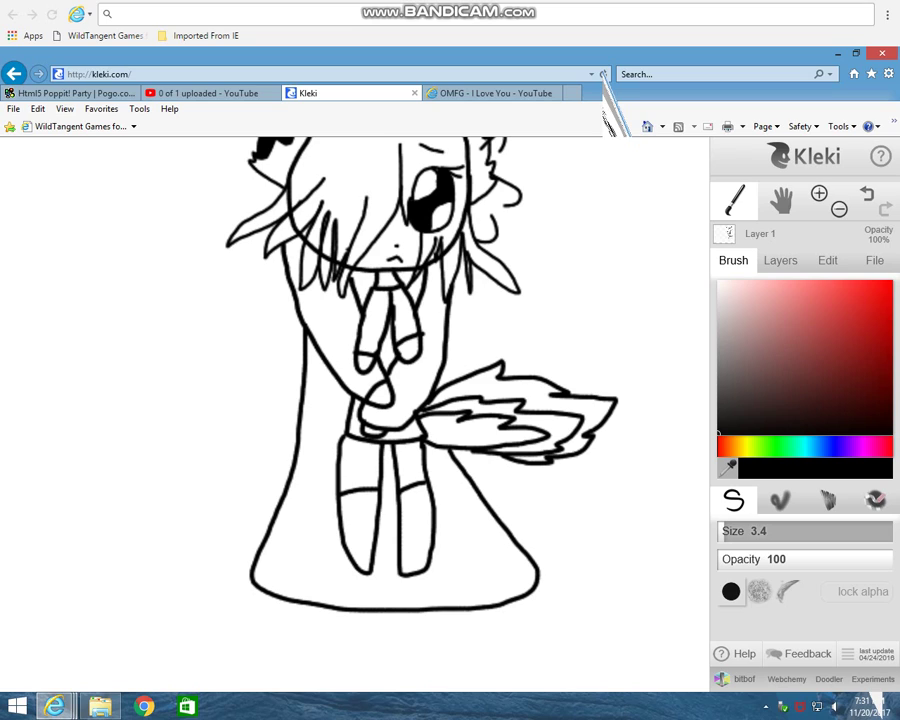
{"action": "key", "text": "ctrl+z"}
{"action": "key", "text": "ctrl+z"}
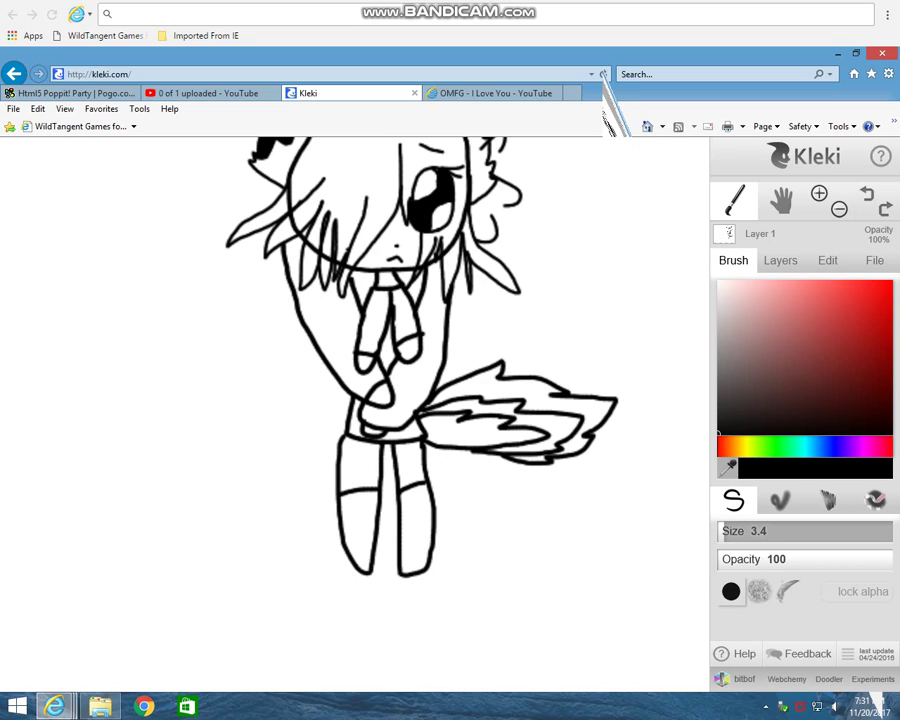
Draw the tall character's flared shirt outline around the small figure, and trouser legs with a centre seam reaching the canvas's lower edge.
{"action": "mouse_move", "coordinate": [283, 298]}
{"action": "left_mouse_down"}
{"action": "mouse_move", "coordinate": [258, 396]}
{"action": "mouse_move", "coordinate": [187, 554]}
{"action": "mouse_move", "coordinate": [275, 589]}
{"action": "mouse_move", "coordinate": [511, 580]}
{"action": "mouse_move", "coordinate": [513, 561]}
{"action": "mouse_move", "coordinate": [472, 454]}
{"action": "left_mouse_up"}
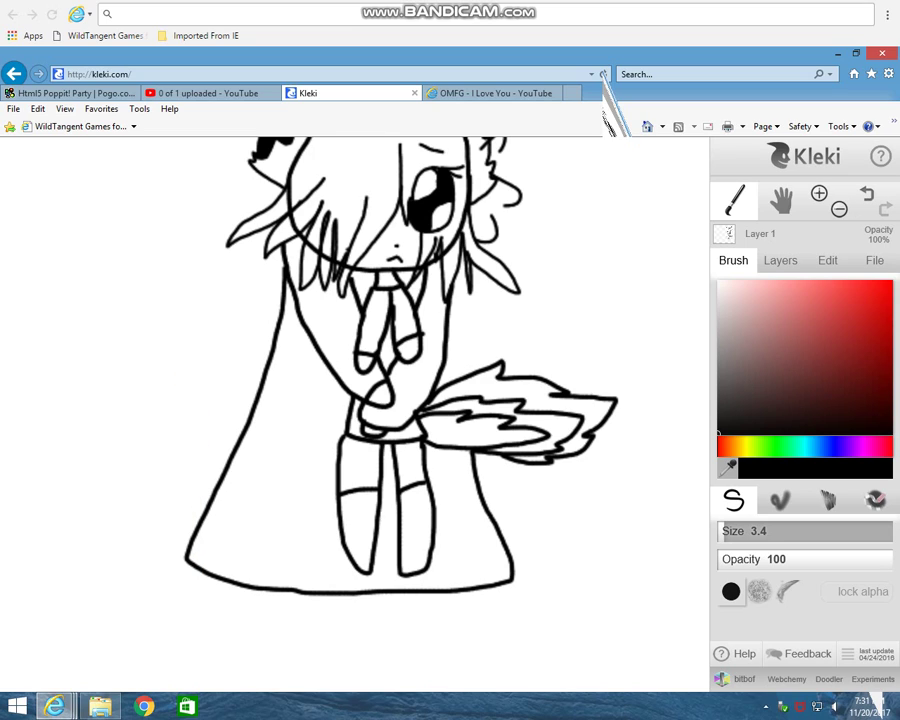
{"action": "left_click_drag", "start_coordinate": [326, 265], "coordinate": [324, 186]}
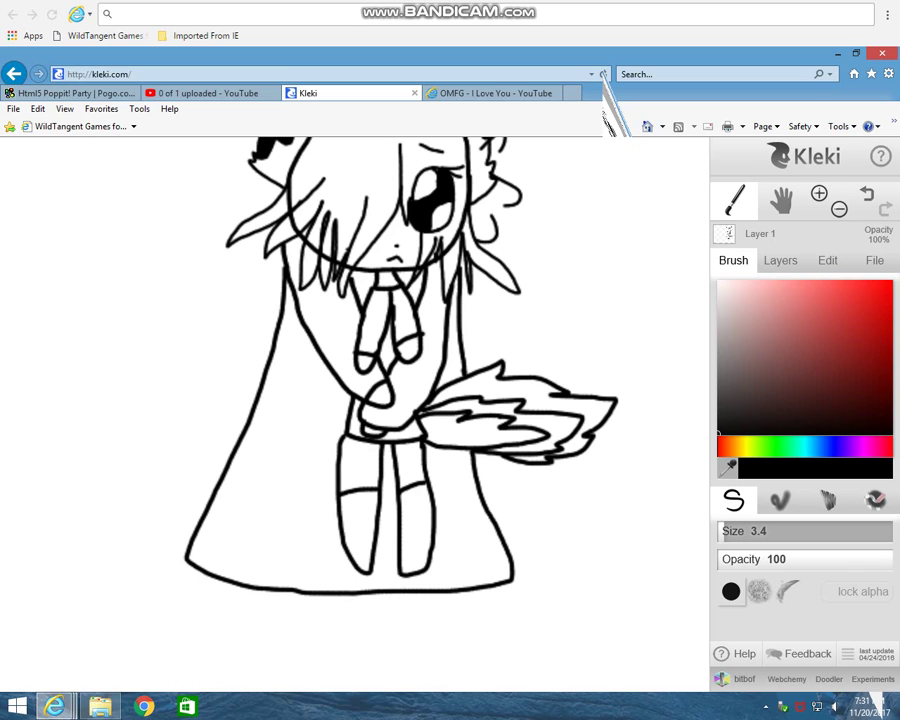
{"action": "left_click", "coordinate": [782, 201]}
{"action": "left_click_drag", "start_coordinate": [500, 470], "coordinate": [542, 276]}
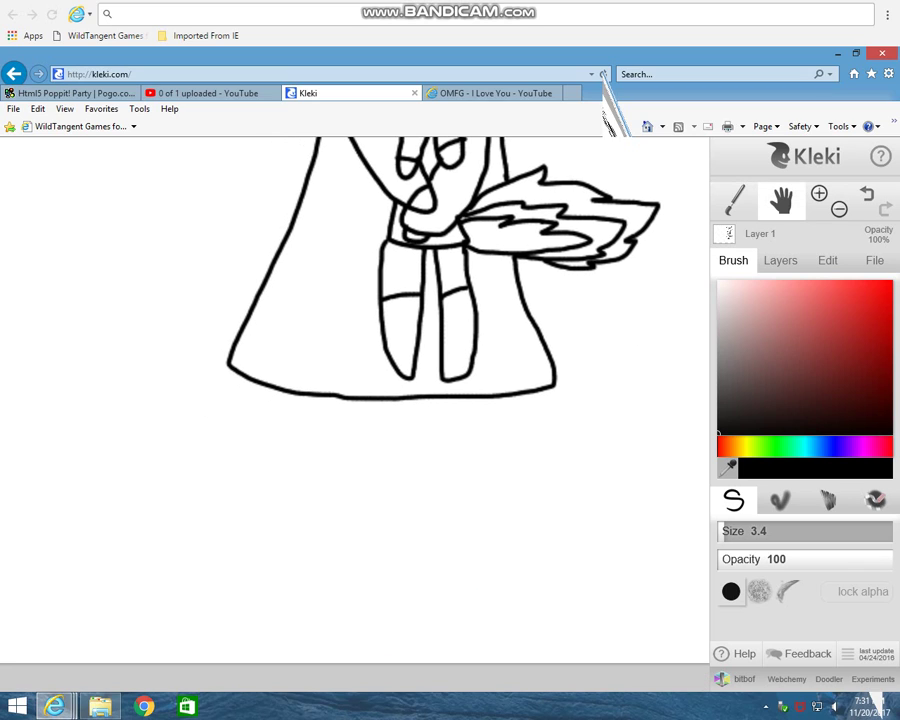
{"action": "key", "text": "b"}
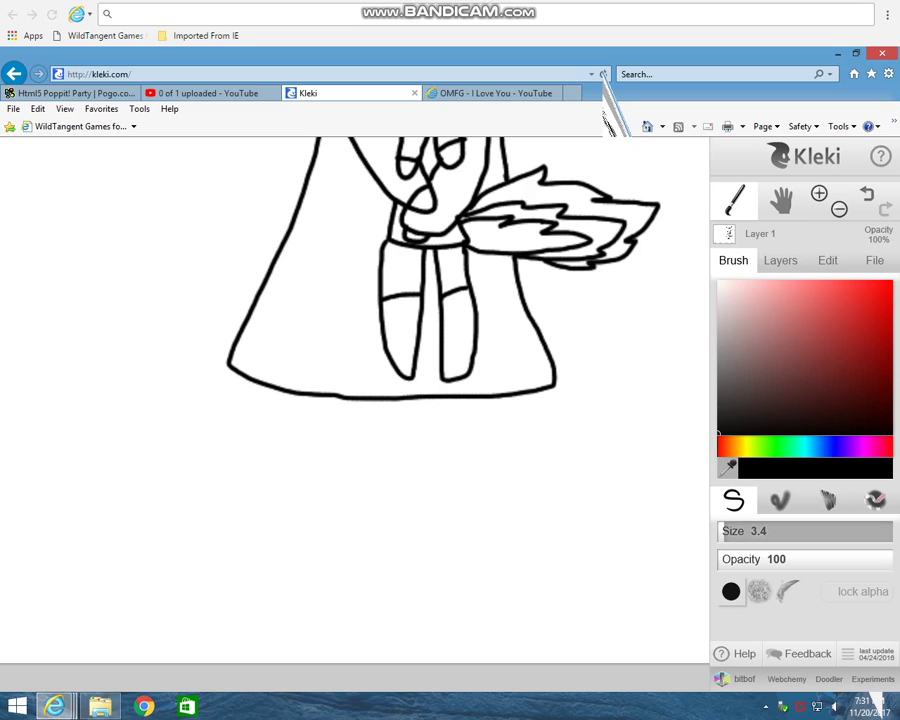
{"action": "mouse_move", "coordinate": [401, 423]}
{"action": "left_mouse_down"}
{"action": "mouse_move", "coordinate": [392, 473]}
{"action": "mouse_move", "coordinate": [366, 477]}
{"action": "mouse_move", "coordinate": [381, 532]}
{"action": "mouse_move", "coordinate": [381, 662]}
{"action": "left_mouse_up"}
{"action": "left_click_drag", "start_coordinate": [230, 364], "coordinate": [230, 660]}
{"action": "left_click_drag", "start_coordinate": [541, 393], "coordinate": [528, 660]}
{"action": "left_click", "coordinate": [363, 478]}
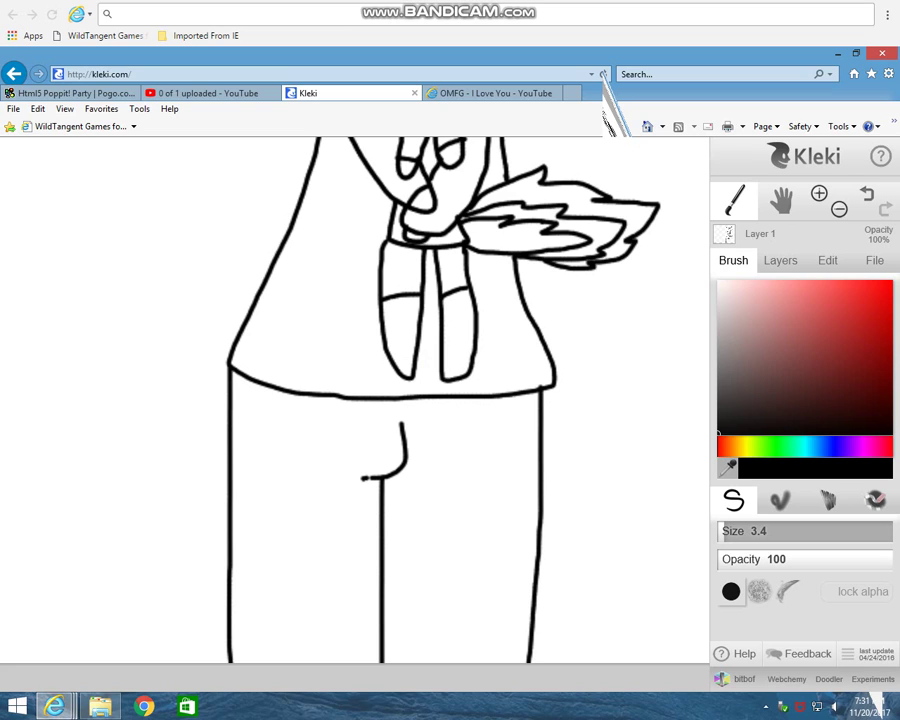
{"action": "left_click_drag", "start_coordinate": [363, 478], "coordinate": [372, 477]}
Draw a question mark and a short curved stroke beside the tall character's head, undoing stray strokes along the way.
{"action": "left_click", "coordinate": [839, 208]}
{"action": "left_click", "coordinate": [839, 208]}
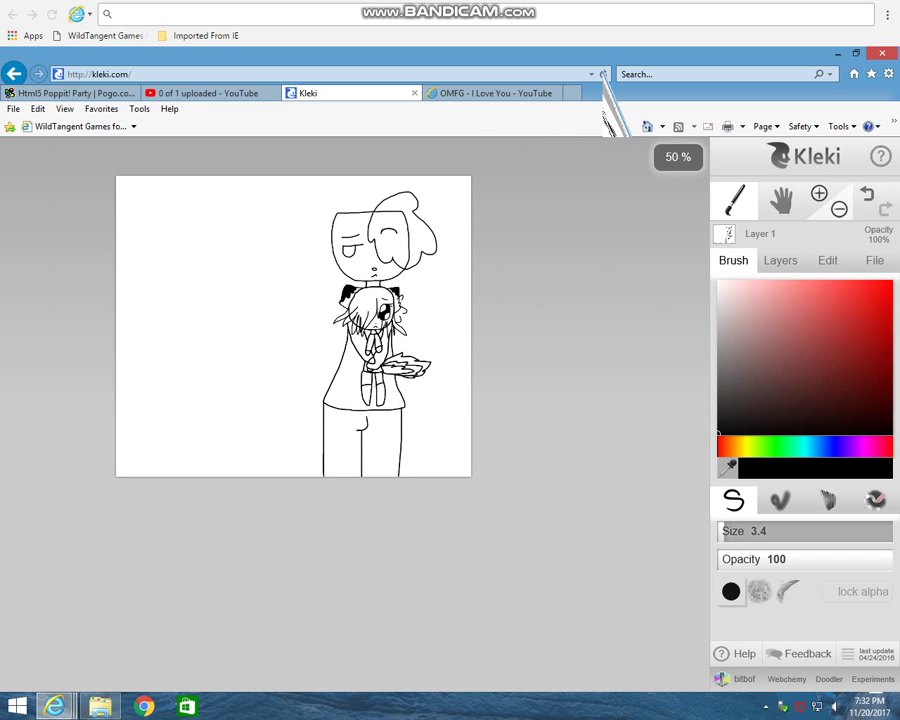
{"action": "left_click_drag", "start_coordinate": [320, 243], "coordinate": [308, 235]}
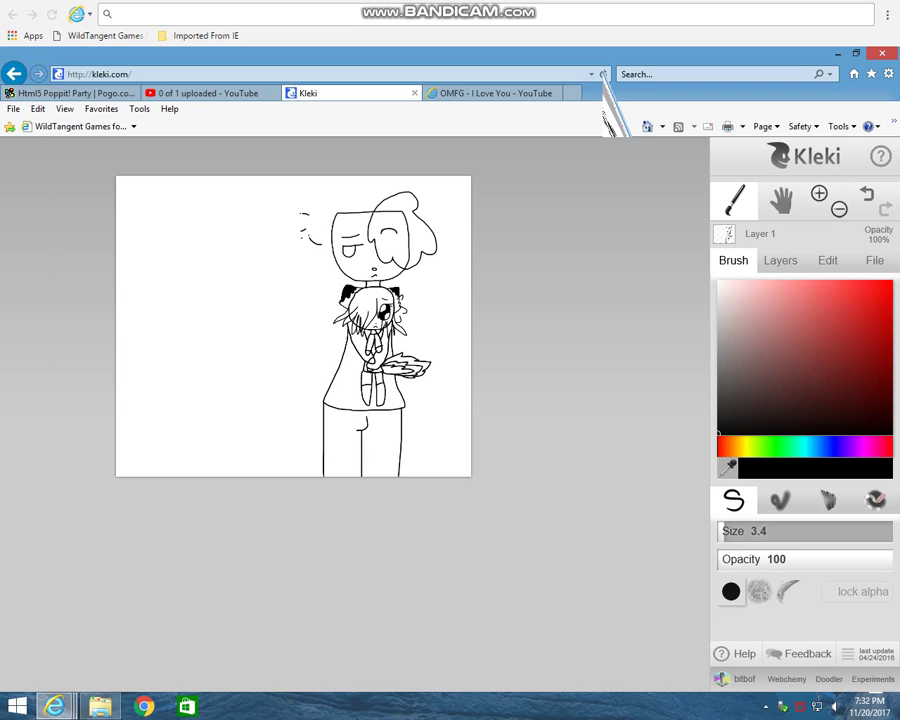
{"action": "key", "text": "ctrl+z"}
{"action": "key", "text": "ctrl+z"}
{"action": "mouse_move", "coordinate": [298, 213]}
{"action": "left_mouse_down"}
{"action": "mouse_move", "coordinate": [309, 216]}
{"action": "mouse_move", "coordinate": [303, 231]}
{"action": "left_mouse_up"}
Draw a round head for another character in the canvas's empty upper-left area and add spiky fringe hair covering one side of the face.
{"action": "double_click", "coordinate": [819, 194]}
{"action": "left_click", "coordinate": [782, 200]}
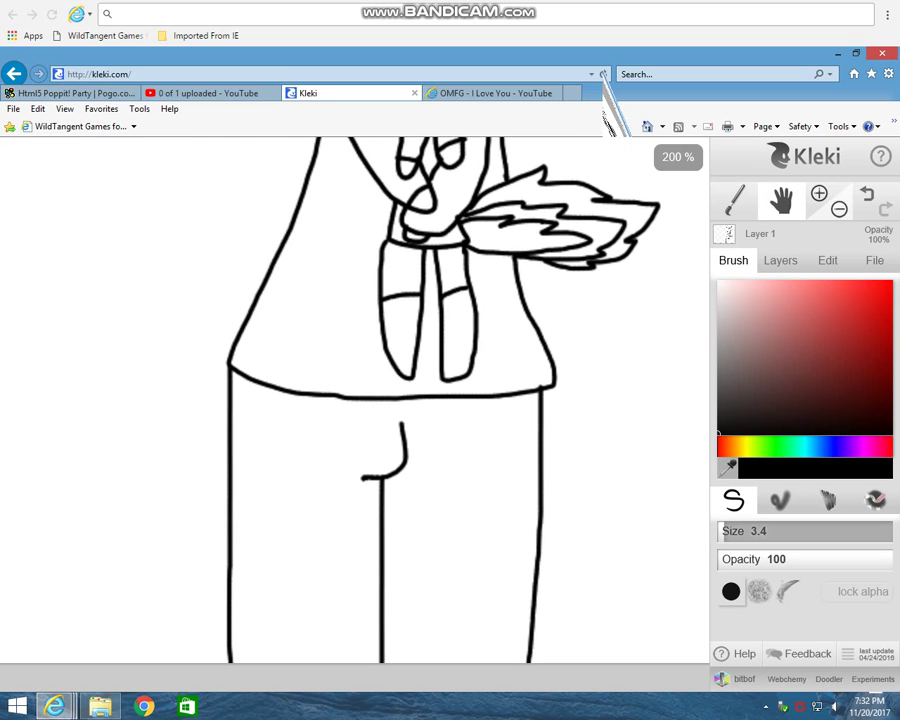
{"action": "double_click", "coordinate": [839, 209]}
{"action": "left_click_drag", "start_coordinate": [380, 320], "coordinate": [525, 408]}
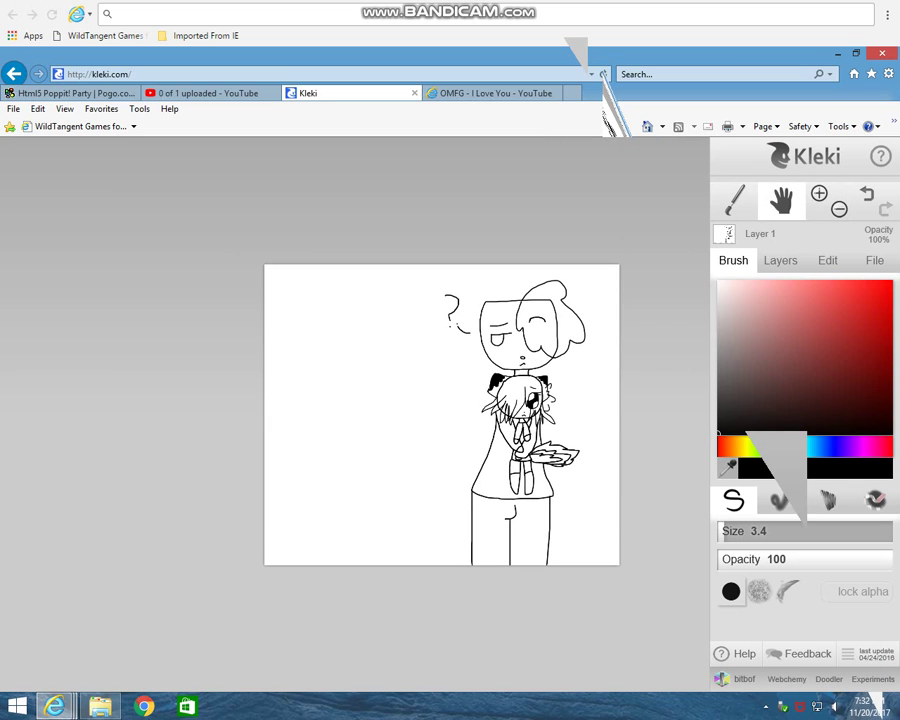
{"action": "left_click", "coordinate": [819, 194]}
{"action": "left_click", "coordinate": [735, 201]}
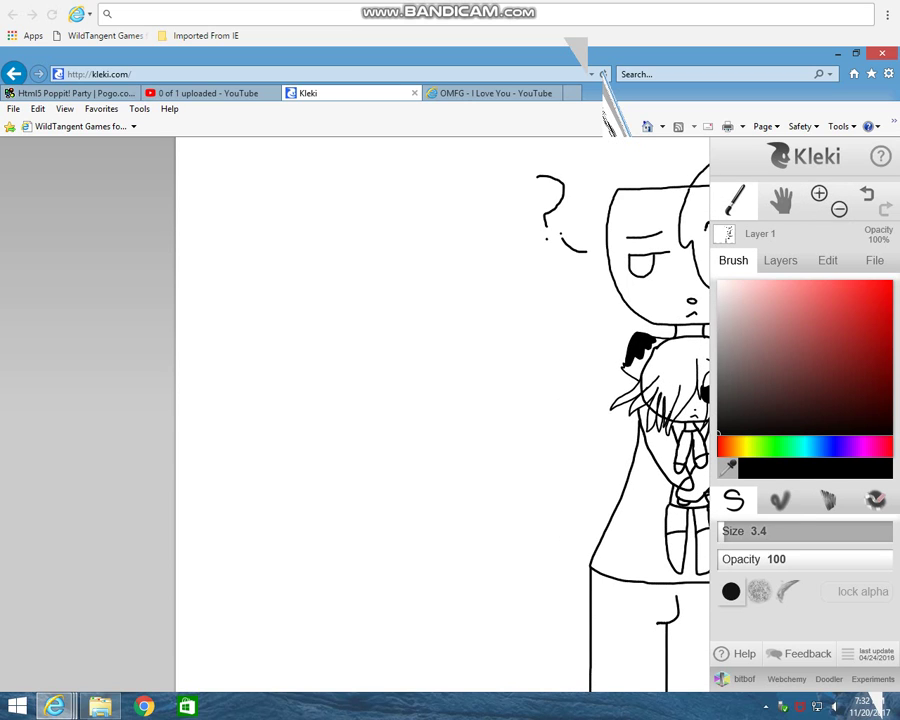
{"action": "mouse_move", "coordinate": [242, 237]}
{"action": "left_mouse_down"}
{"action": "mouse_move", "coordinate": [251, 221]}
{"action": "mouse_move", "coordinate": [297, 198]}
{"action": "mouse_move", "coordinate": [345, 199]}
{"action": "mouse_move", "coordinate": [370, 222]}
{"action": "mouse_move", "coordinate": [381, 270]}
{"action": "mouse_move", "coordinate": [365, 325]}
{"action": "mouse_move", "coordinate": [320, 334]}
{"action": "mouse_move", "coordinate": [264, 324]}
{"action": "mouse_move", "coordinate": [238, 285]}
{"action": "mouse_move", "coordinate": [240, 237]}
{"action": "left_mouse_up"}
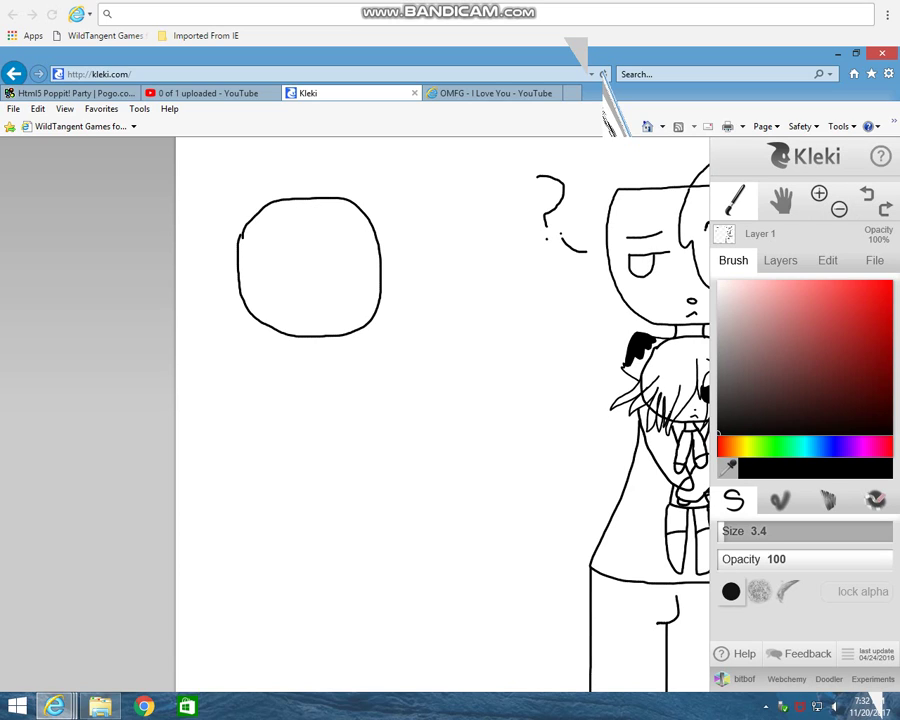
{"action": "mouse_move", "coordinate": [318, 196]}
{"action": "left_mouse_down"}
{"action": "mouse_move", "coordinate": [354, 171]}
{"action": "mouse_move", "coordinate": [384, 178]}
{"action": "mouse_move", "coordinate": [388, 210]}
{"action": "left_mouse_up"}
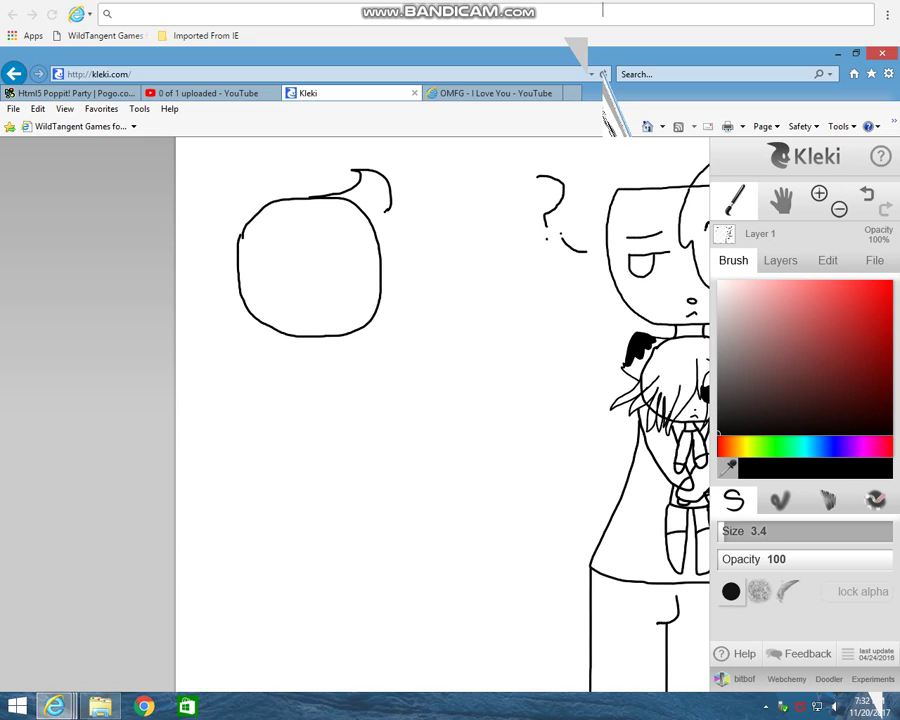
{"action": "mouse_move", "coordinate": [386, 211]}
{"action": "left_mouse_down"}
{"action": "mouse_move", "coordinate": [396, 245]}
{"action": "mouse_move", "coordinate": [388, 299]}
{"action": "mouse_move", "coordinate": [342, 277]}
{"action": "mouse_move", "coordinate": [344, 296]}
{"action": "mouse_move", "coordinate": [315, 245]}
{"action": "mouse_move", "coordinate": [305, 262]}
{"action": "mouse_move", "coordinate": [291, 216]}
{"action": "mouse_move", "coordinate": [312, 197]}
{"action": "left_mouse_up"}
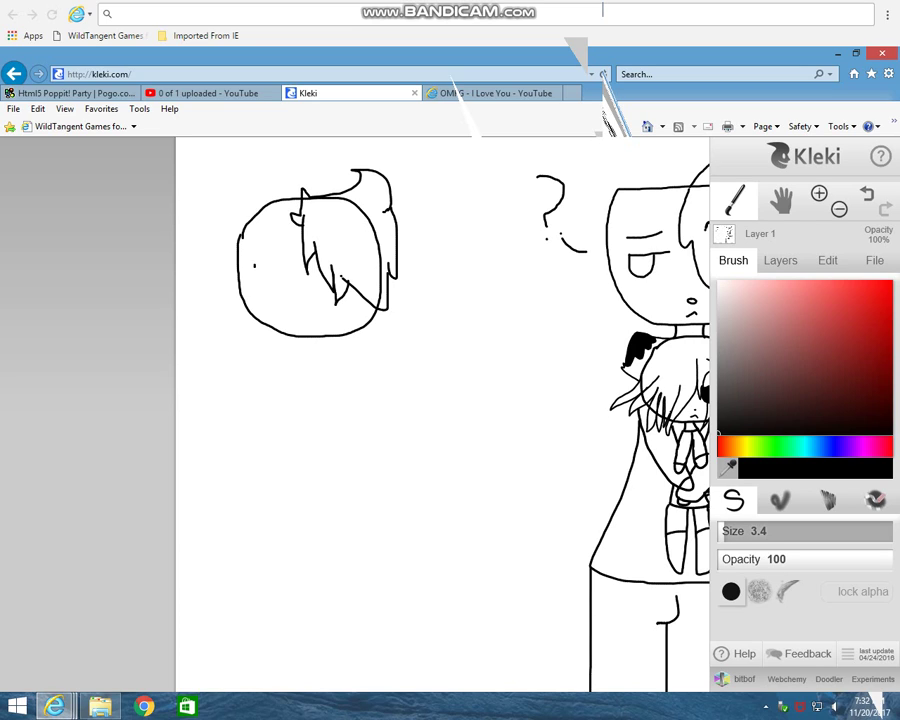
Draw the new character's oval eye, slanted eyebrow, dot nose and small open mouth, undoing a stray long hair stroke.
{"action": "mouse_move", "coordinate": [256, 252]}
{"action": "left_mouse_down"}
{"action": "mouse_move", "coordinate": [275, 247]}
{"action": "mouse_move", "coordinate": [295, 283]}
{"action": "mouse_move", "coordinate": [262, 302]}
{"action": "mouse_move", "coordinate": [254, 280]}
{"action": "left_mouse_up"}
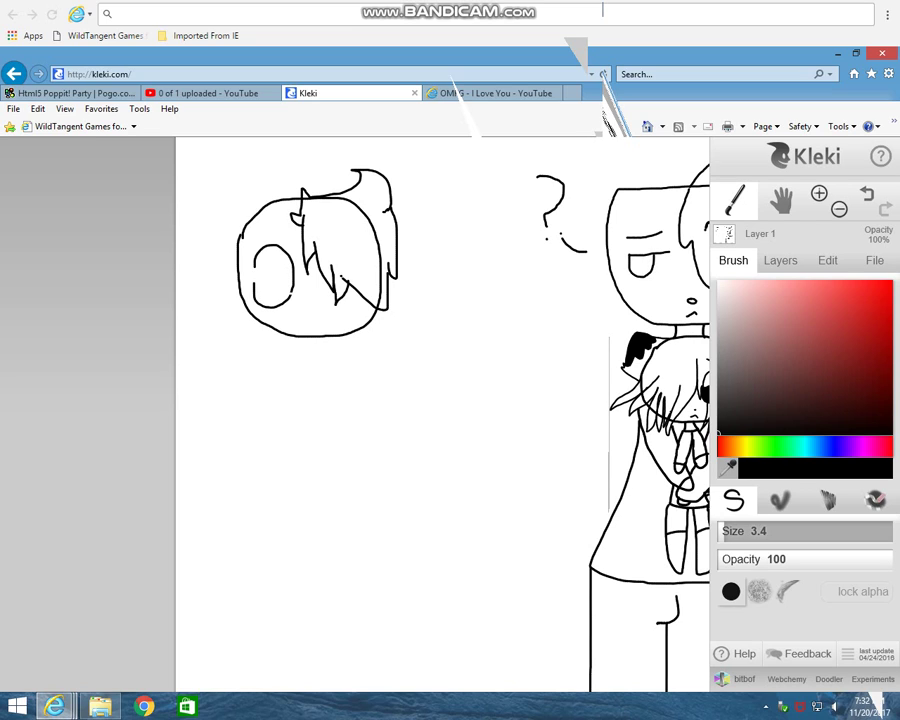
{"action": "left_click_drag", "start_coordinate": [263, 234], "coordinate": [281, 246]}
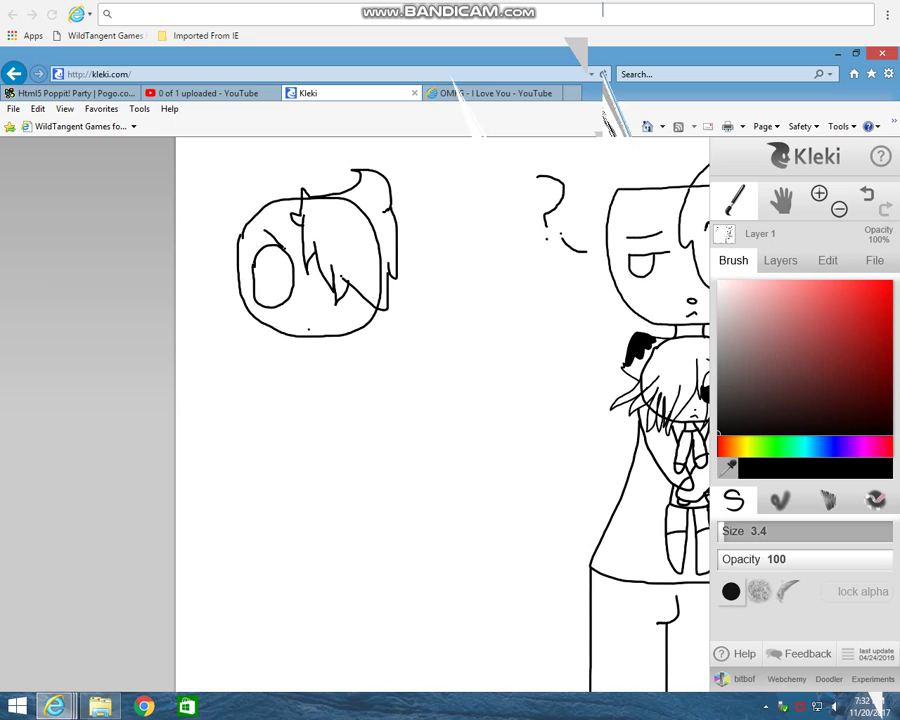
{"action": "left_click_drag", "start_coordinate": [312, 327], "coordinate": [319, 327]}
{"action": "mouse_move", "coordinate": [240, 234]}
{"action": "left_mouse_down"}
{"action": "mouse_move", "coordinate": [180, 297]}
{"action": "mouse_move", "coordinate": [190, 295]}
{"action": "mouse_move", "coordinate": [176, 370]}
{"action": "left_mouse_up"}
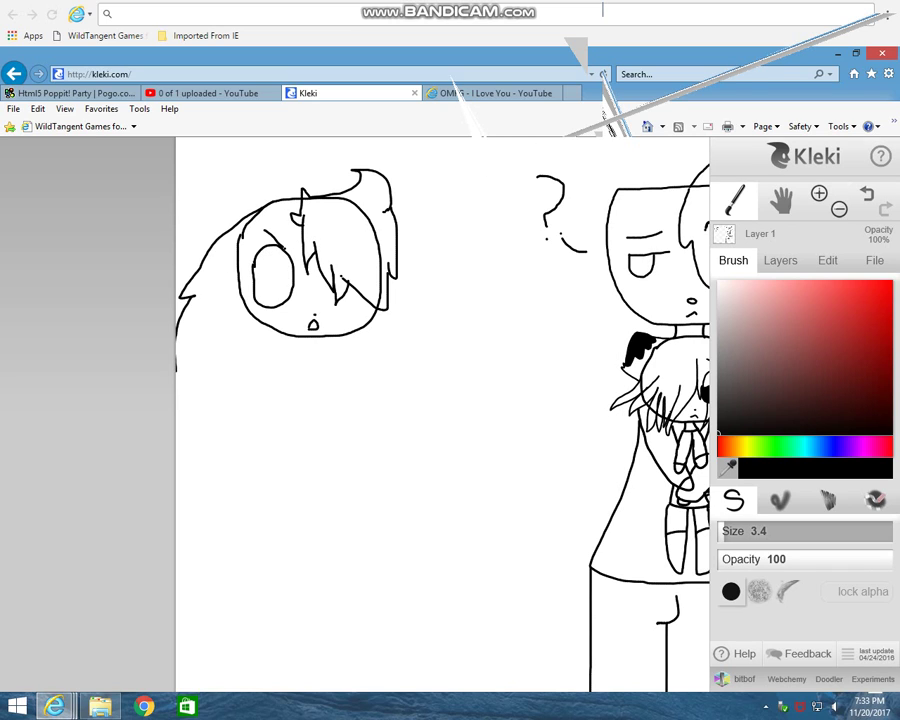
{"action": "key", "text": "ctrl+z"}
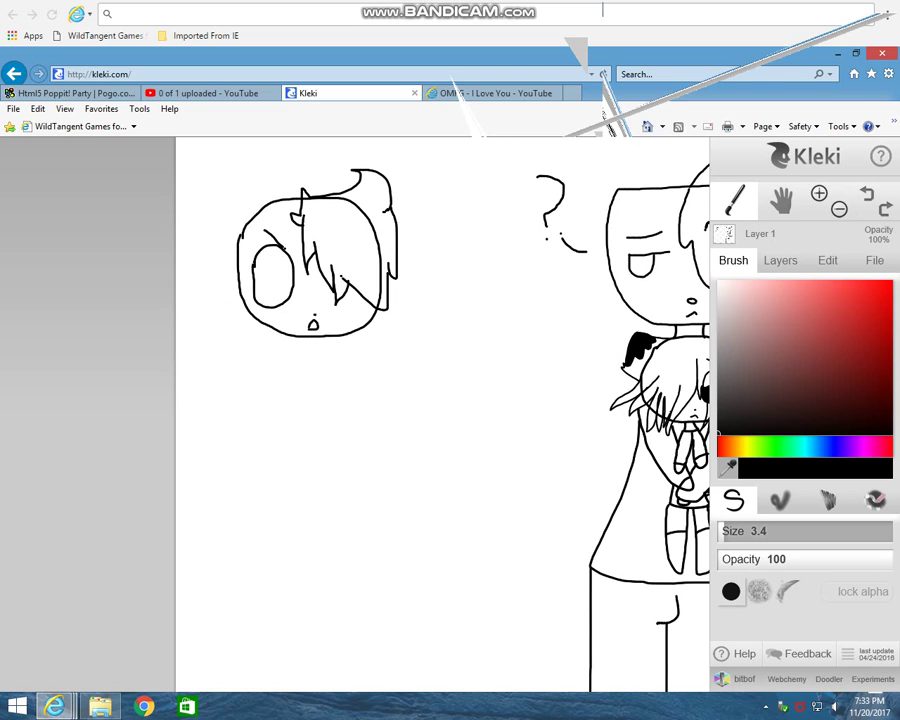
Draw two eyelashes at the outer corner of the new character's eye and extend them to close their gaps.
{"action": "mouse_move", "coordinate": [268, 245]}
{"action": "left_mouse_down"}
{"action": "mouse_move", "coordinate": [246, 244]}
{"action": "mouse_move", "coordinate": [254, 255]}
{"action": "left_mouse_up"}
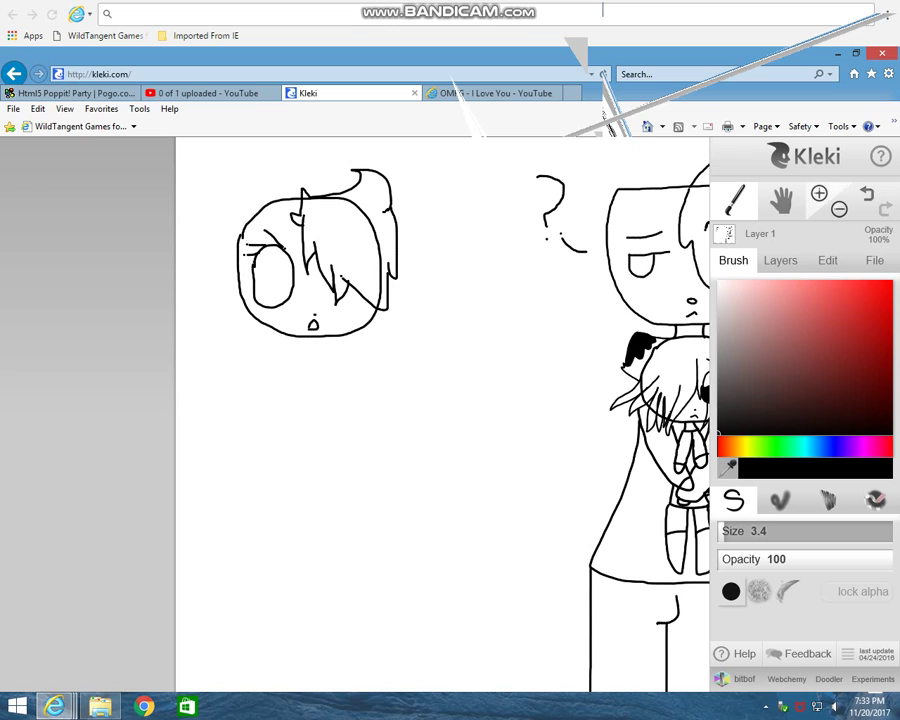
{"action": "left_click", "coordinate": [819, 194]}
{"action": "left_click", "coordinate": [819, 194]}
{"action": "left_click", "coordinate": [781, 201]}
{"action": "mouse_move", "coordinate": [320, 185]}
{"action": "left_mouse_down"}
{"action": "mouse_move", "coordinate": [459, 477]}
{"action": "mouse_move", "coordinate": [600, 651]}
{"action": "left_mouse_up"}
{"action": "left_click", "coordinate": [735, 201]}
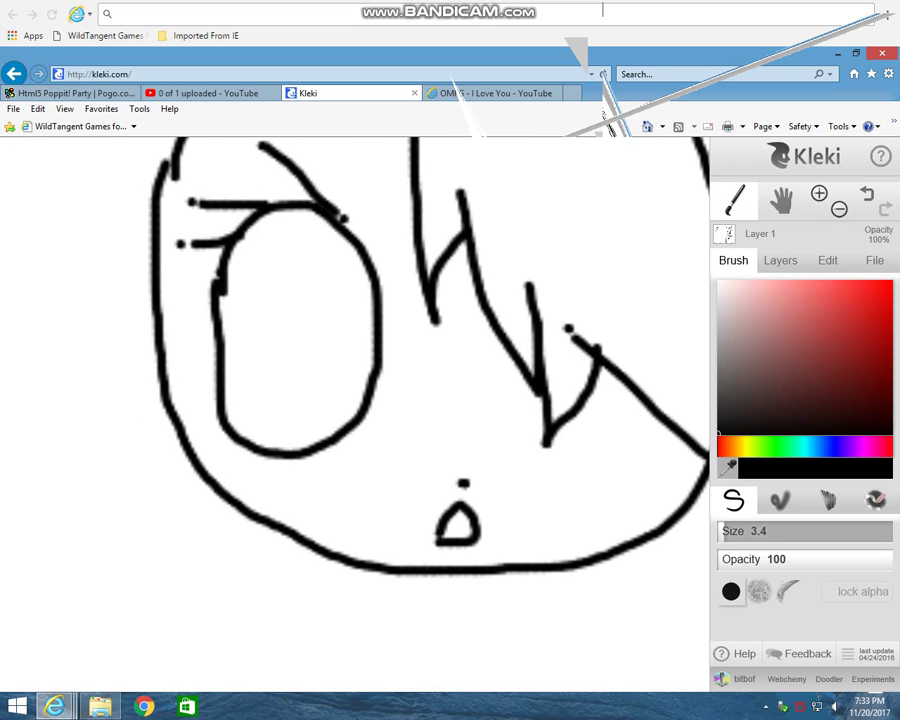
{"action": "left_click_drag", "start_coordinate": [195, 244], "coordinate": [172, 244]}
{"action": "left_click_drag", "start_coordinate": [207, 204], "coordinate": [191, 203]}
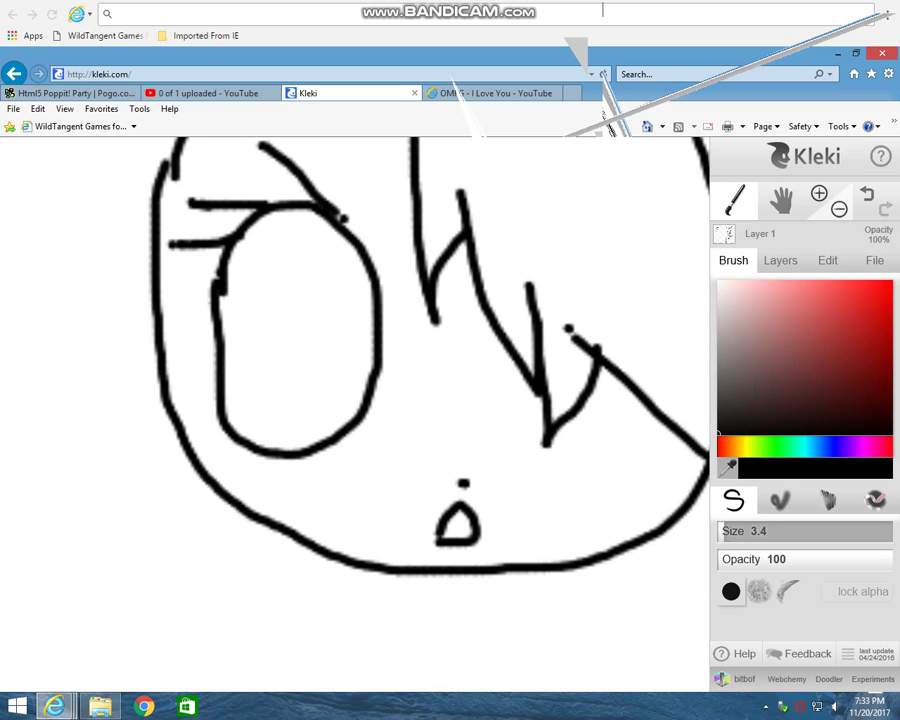
Draw long hair strands hanging down both sides of the new character's head, each with a small jagged notch on its outer edge.
{"action": "key", "text": "minus"}
{"action": "key", "text": "minus"}
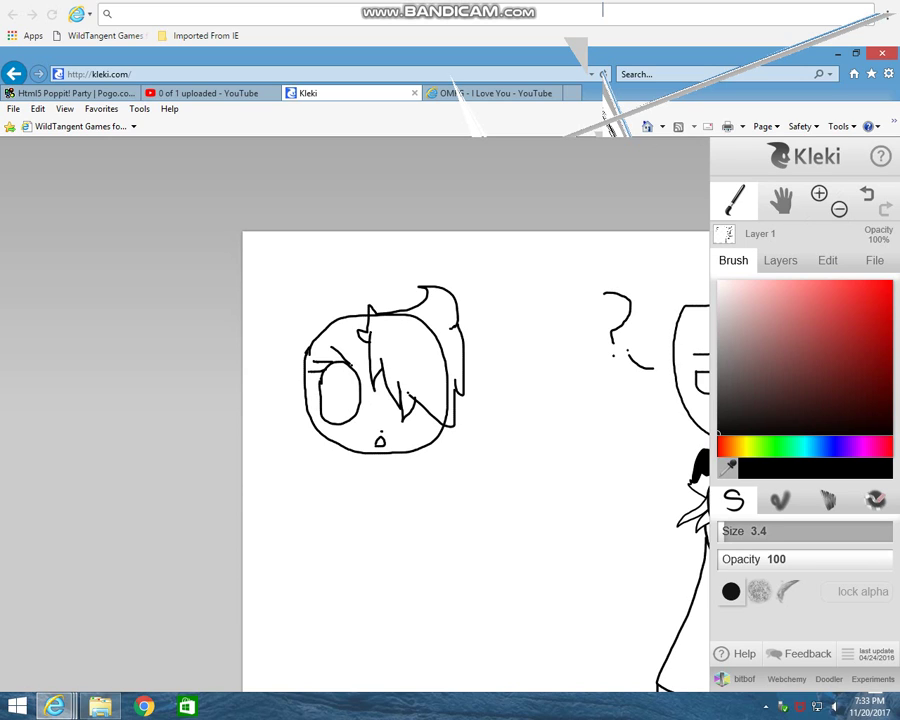
{"action": "left_click", "coordinate": [781, 201]}
{"action": "left_click_drag", "start_coordinate": [560, 450], "coordinate": [554, 389]}
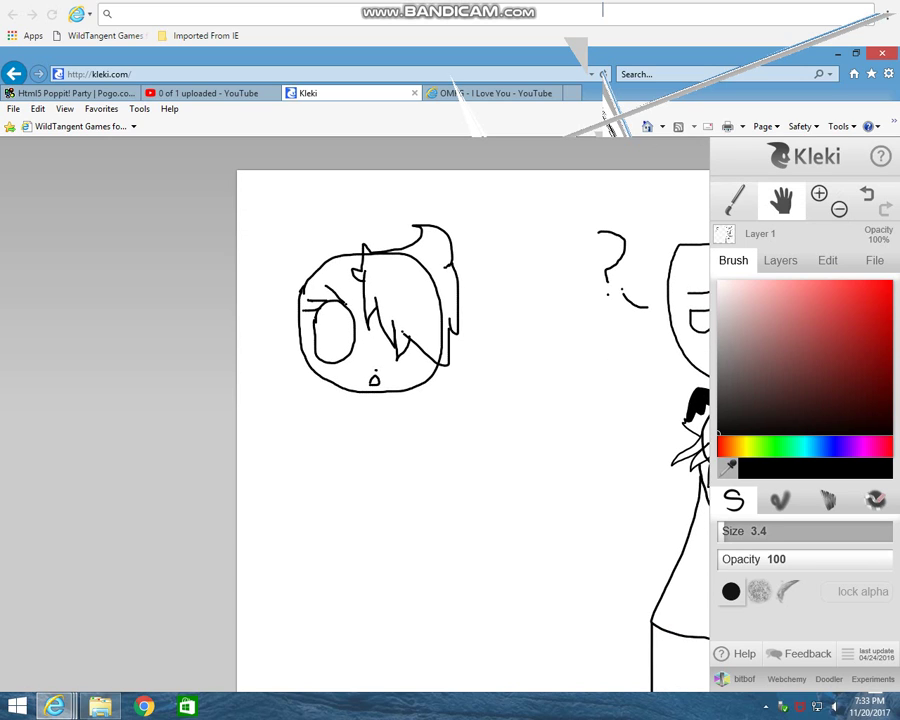
{"action": "key", "text": "b"}
{"action": "mouse_move", "coordinate": [302, 288]}
{"action": "left_mouse_down"}
{"action": "mouse_move", "coordinate": [283, 410]}
{"action": "mouse_move", "coordinate": [288, 480]}
{"action": "mouse_move", "coordinate": [300, 490]}
{"action": "mouse_move", "coordinate": [324, 450]}
{"action": "mouse_move", "coordinate": [330, 390]}
{"action": "left_mouse_up"}
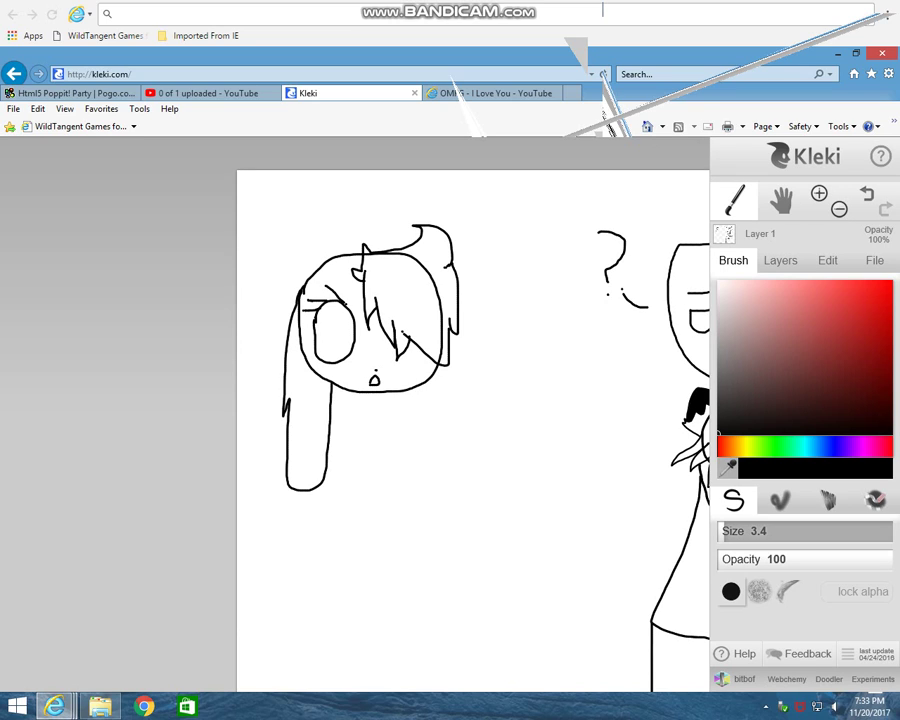
{"action": "mouse_move", "coordinate": [450, 345]}
{"action": "left_mouse_down"}
{"action": "mouse_move", "coordinate": [460, 411]}
{"action": "mouse_move", "coordinate": [456, 512]}
{"action": "mouse_move", "coordinate": [416, 492]}
{"action": "mouse_move", "coordinate": [408, 376]}
{"action": "left_mouse_up"}
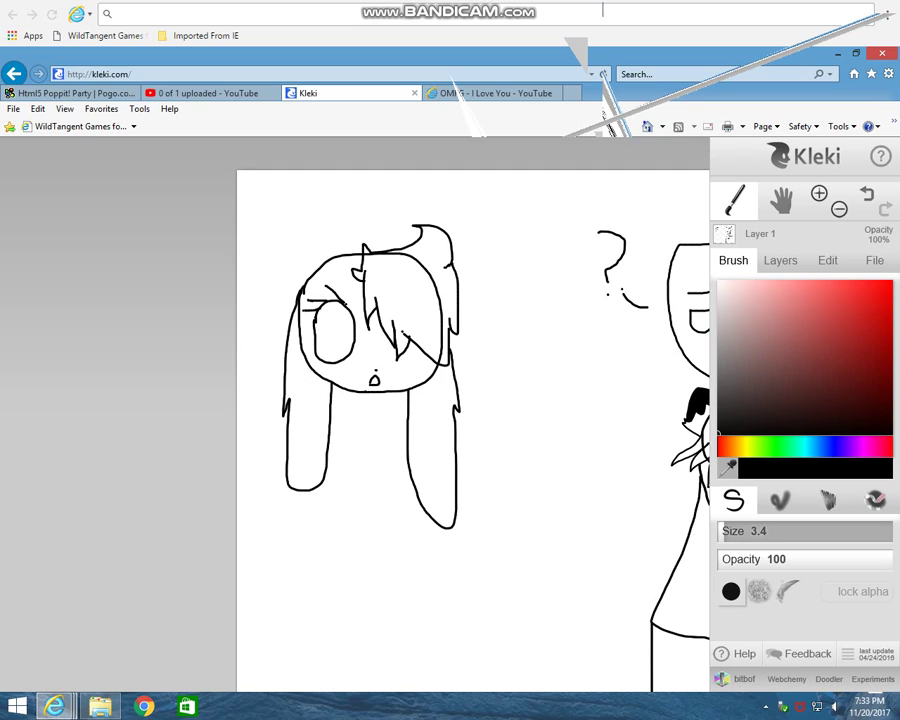
Draw the new character's neck, shoulder and arm line, and paint over its hooked end in white with brush size 10.
{"action": "mouse_move", "coordinate": [366, 396]}
{"action": "left_mouse_down"}
{"action": "mouse_move", "coordinate": [367, 406]}
{"action": "mouse_move", "coordinate": [386, 405]}
{"action": "mouse_move", "coordinate": [387, 396]}
{"action": "mouse_move", "coordinate": [343, 409]}
{"action": "mouse_move", "coordinate": [320, 526]}
{"action": "mouse_move", "coordinate": [311, 530]}
{"action": "left_mouse_up"}
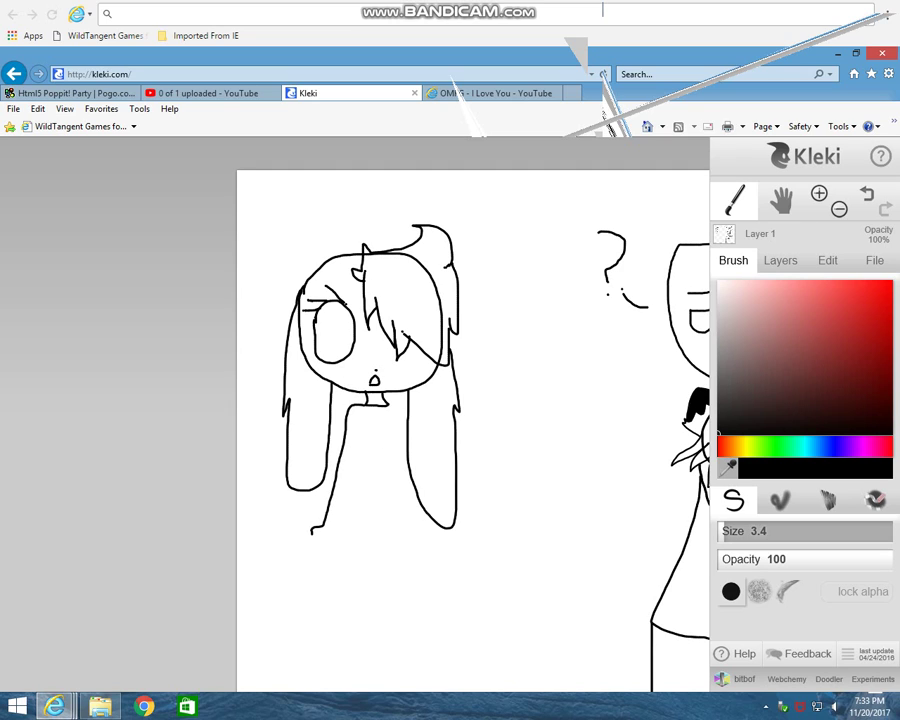
{"action": "left_click", "coordinate": [355, 410]}
{"action": "left_click_drag", "start_coordinate": [731, 532], "coordinate": [745, 532]}
{"action": "left_click_drag", "start_coordinate": [324, 531], "coordinate": [310, 532]}
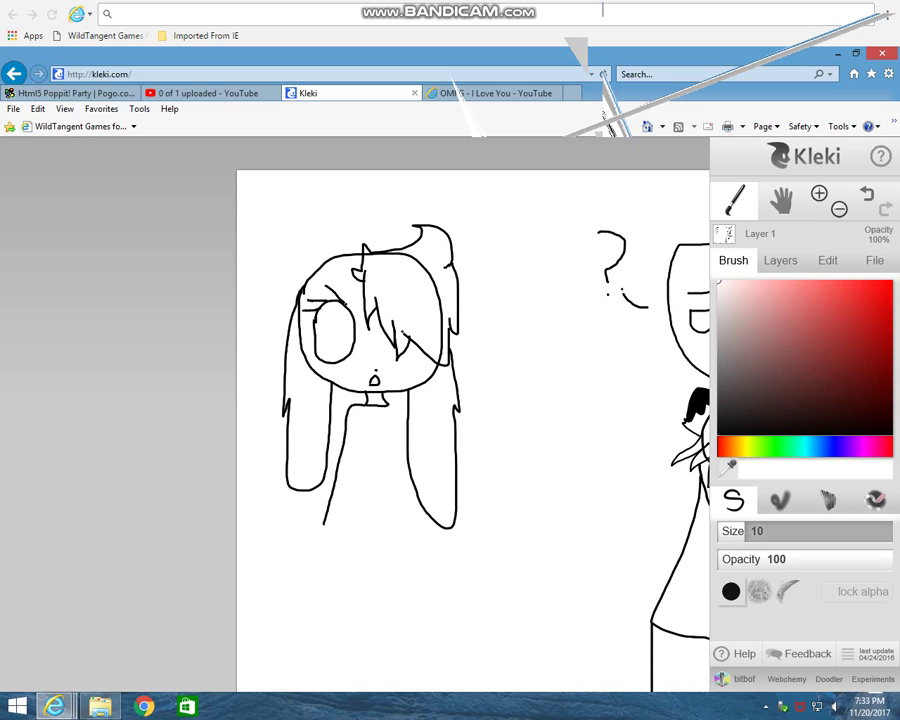
Set the brush to black at size 3.6, undo a stray stroke, and complete the long-haired character's first arm as a flared sleeve.
{"action": "left_click", "coordinate": [719, 432]}
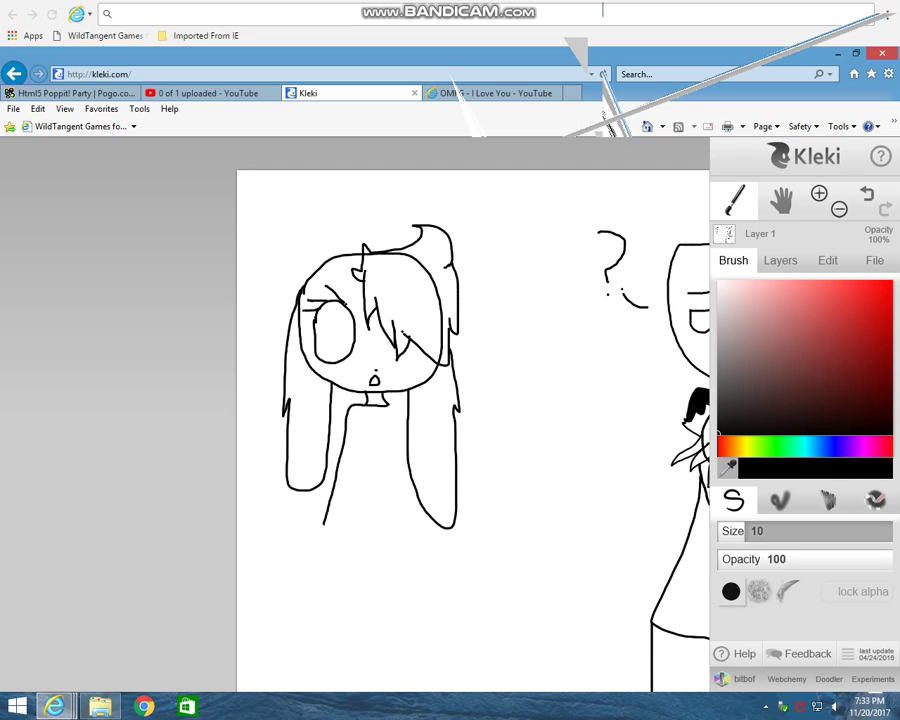
{"action": "left_click_drag", "start_coordinate": [729, 532], "coordinate": [758, 531]}
{"action": "left_click_drag", "start_coordinate": [324, 522], "coordinate": [332, 522]}
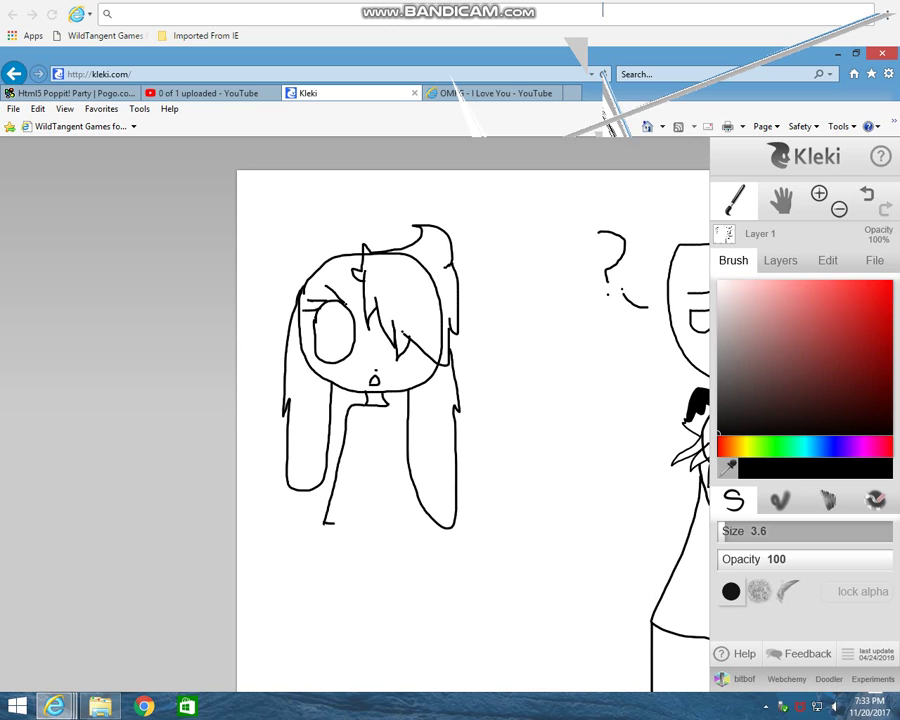
{"action": "left_click", "coordinate": [868, 196]}
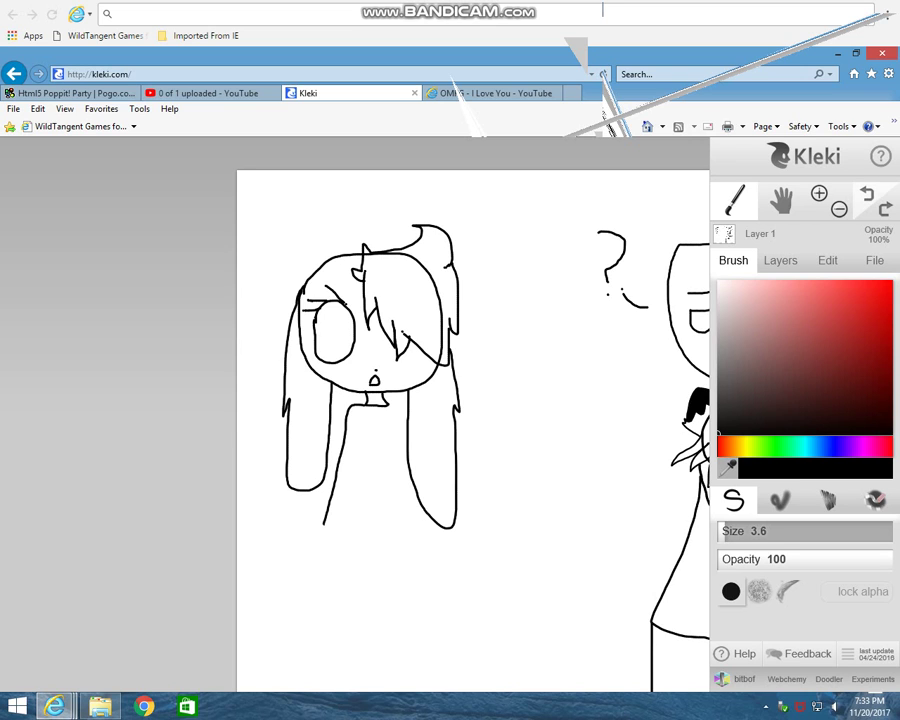
{"action": "left_click", "coordinate": [781, 201]}
{"action": "left_click_drag", "start_coordinate": [470, 420], "coordinate": [484, 298]}
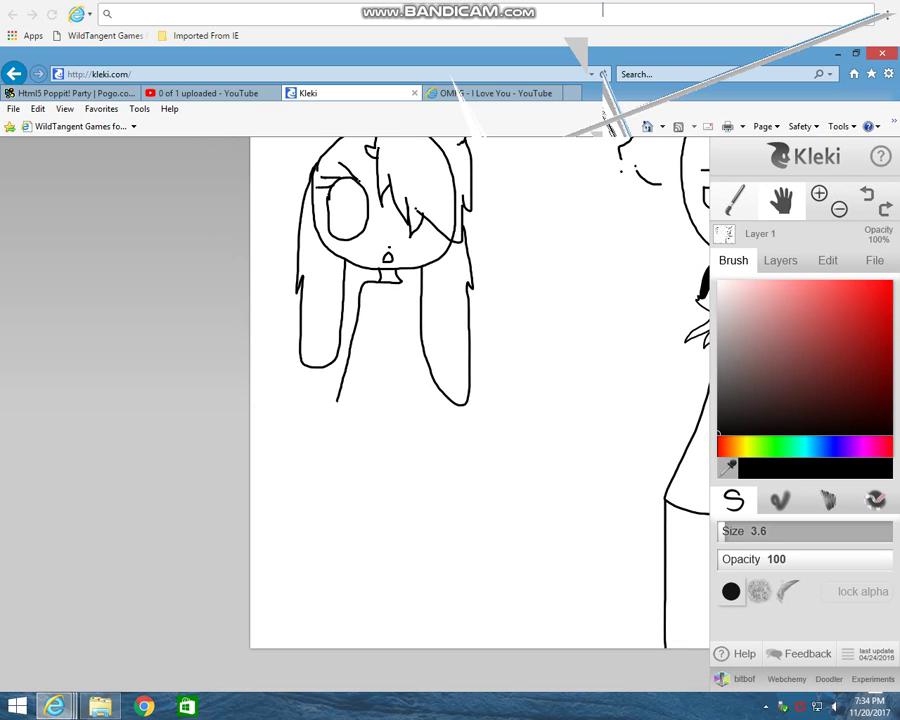
{"action": "left_click", "coordinate": [819, 194]}
{"action": "key", "text": "b"}
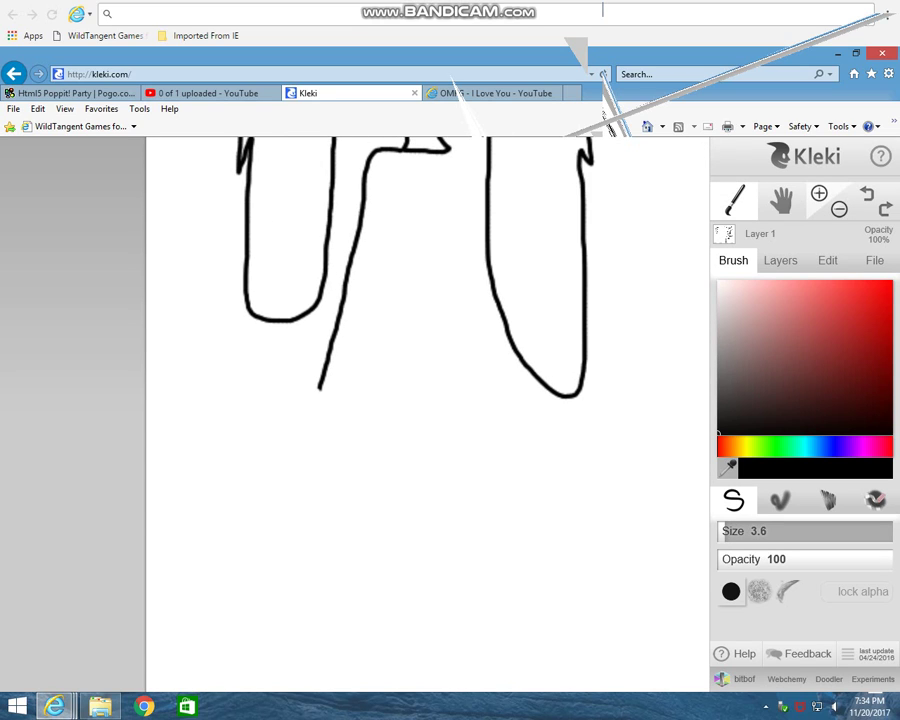
{"action": "mouse_move", "coordinate": [318, 388]}
{"action": "left_mouse_down"}
{"action": "mouse_move", "coordinate": [291, 446]}
{"action": "mouse_move", "coordinate": [340, 476]}
{"action": "mouse_move", "coordinate": [363, 458]}
{"action": "mouse_move", "coordinate": [383, 302]}
{"action": "left_mouse_up"}
Draw two curved chest lines below the neck and a long dress body flaring to a wide rounded hem.
{"action": "mouse_move", "coordinate": [400, 168]}
{"action": "left_mouse_down"}
{"action": "mouse_move", "coordinate": [387, 210]}
{"action": "mouse_move", "coordinate": [414, 240]}
{"action": "left_mouse_up"}
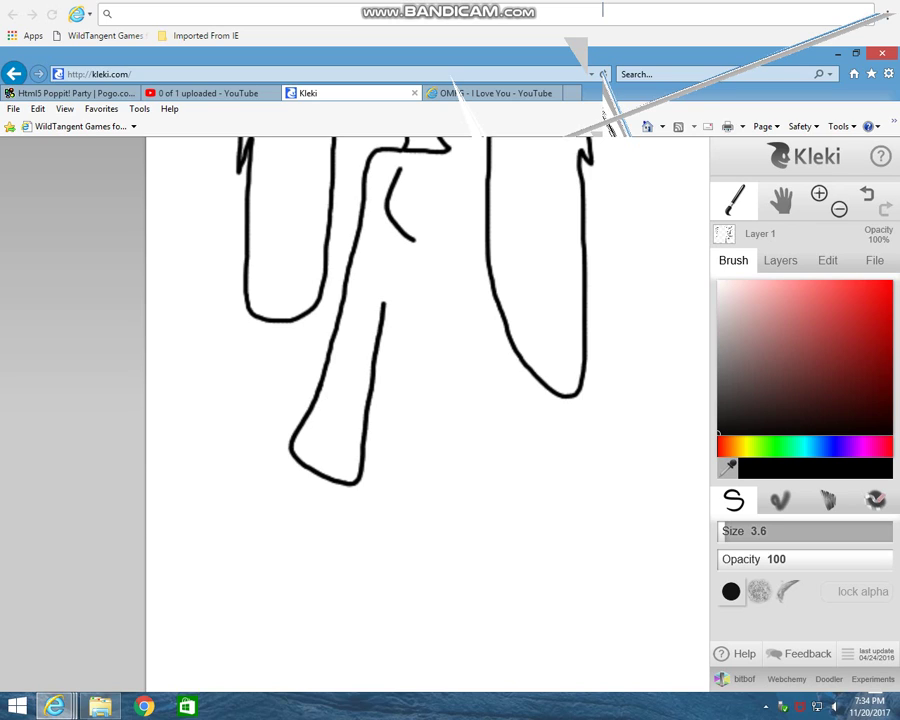
{"action": "left_click_drag", "start_coordinate": [454, 168], "coordinate": [450, 238]}
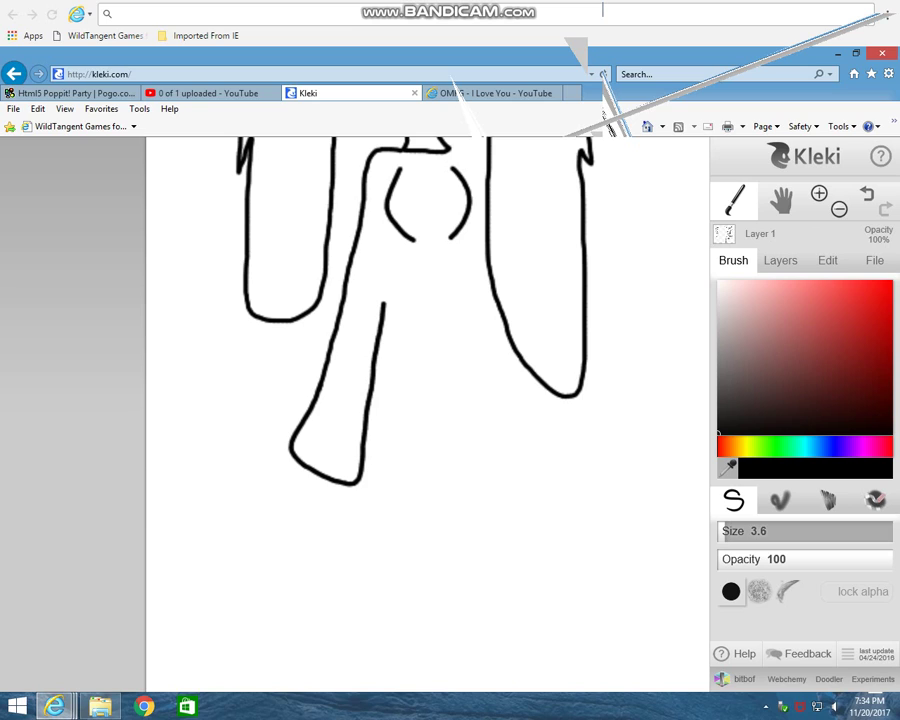
{"action": "mouse_move", "coordinate": [383, 302]}
{"action": "left_mouse_down"}
{"action": "mouse_move", "coordinate": [405, 240]}
{"action": "mouse_move", "coordinate": [382, 493]}
{"action": "mouse_move", "coordinate": [515, 507]}
{"action": "mouse_move", "coordinate": [546, 452]}
{"action": "mouse_move", "coordinate": [488, 322]}
{"action": "mouse_move", "coordinate": [474, 254]}
{"action": "left_mouse_up"}
{"action": "left_click_drag", "start_coordinate": [467, 238], "coordinate": [463, 230]}
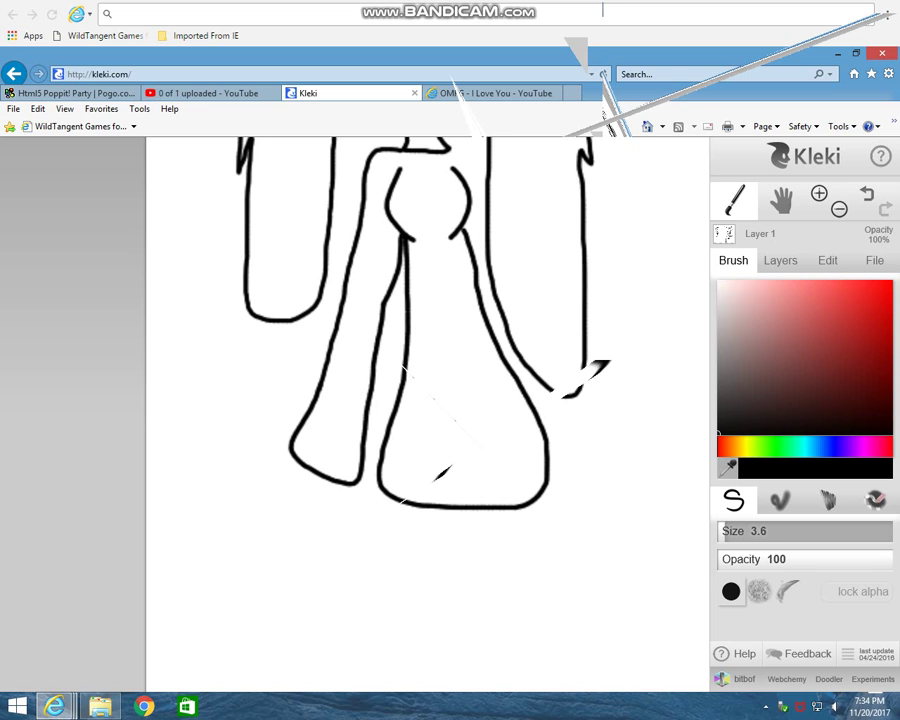
Draw the long-haired character's other shoulder and arm, with the flared sleeve end emerging below the long hair strand.
{"action": "double_click", "coordinate": [839, 209]}
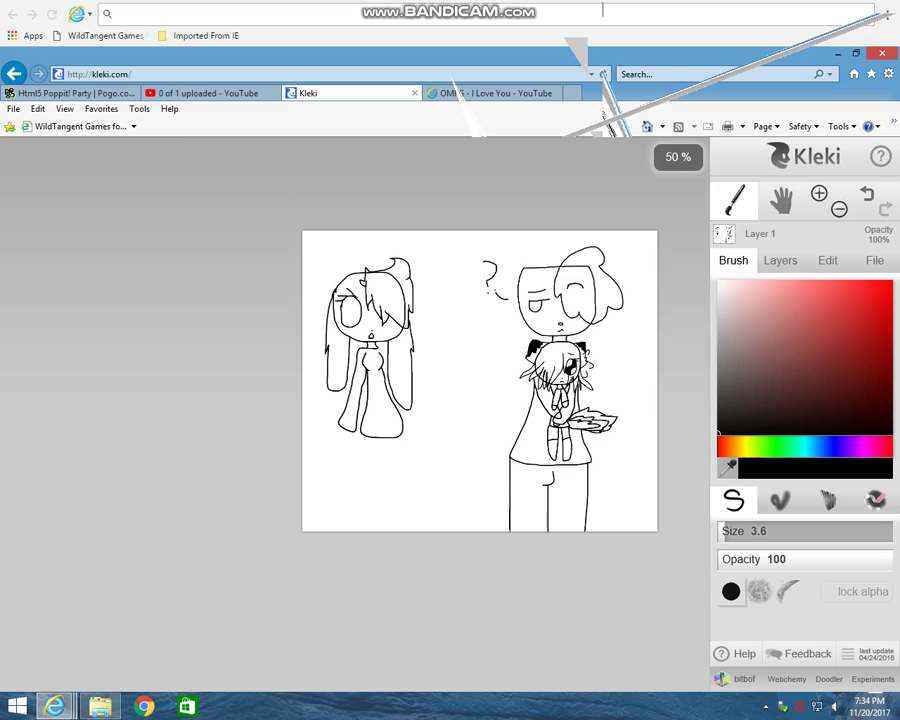
{"action": "scroll", "coordinate": [355, 414], "scroll_direction": "up", "scroll_amount": 2}
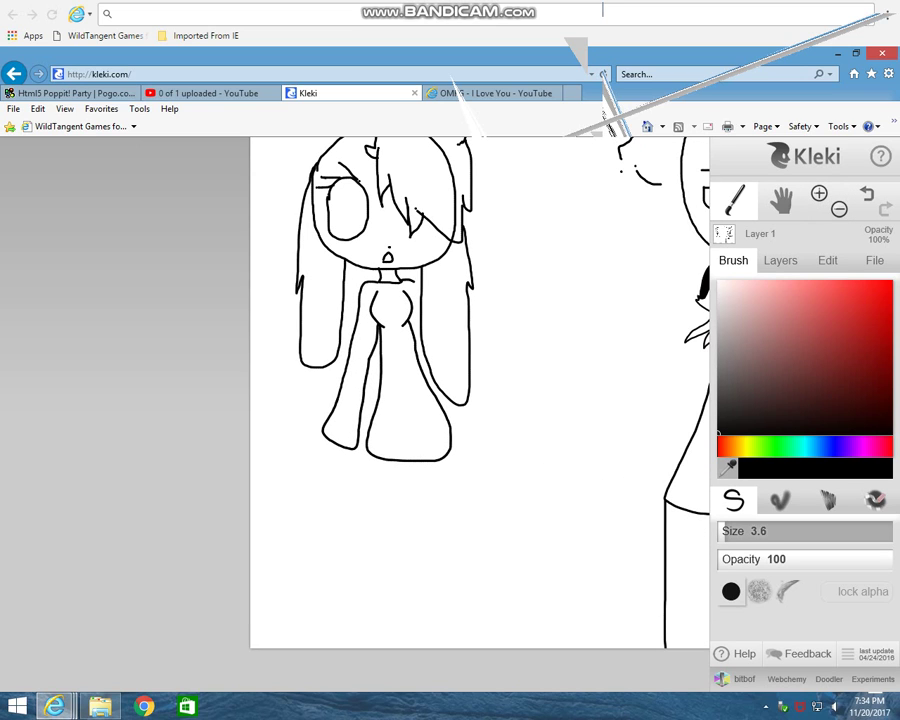
{"action": "mouse_move", "coordinate": [465, 405]}
{"action": "left_mouse_down"}
{"action": "mouse_move", "coordinate": [483, 446]}
{"action": "mouse_move", "coordinate": [461, 453]}
{"action": "mouse_move", "coordinate": [438, 392]}
{"action": "left_mouse_up"}
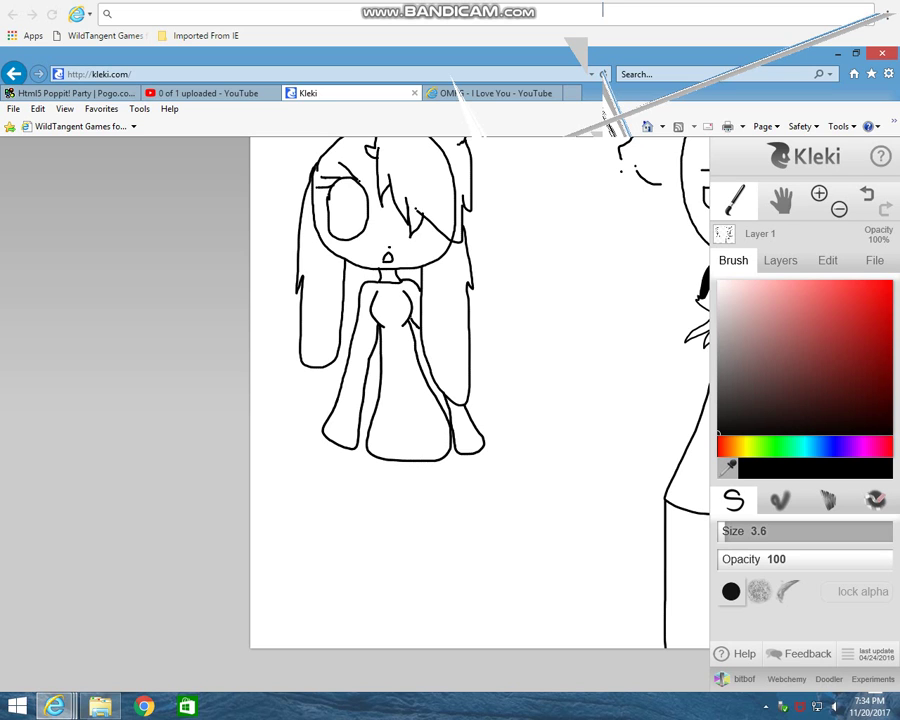
Draw a closed crown-like shape with three jagged points in the empty space beside the long-haired character's head.
{"action": "left_click", "coordinate": [819, 194]}
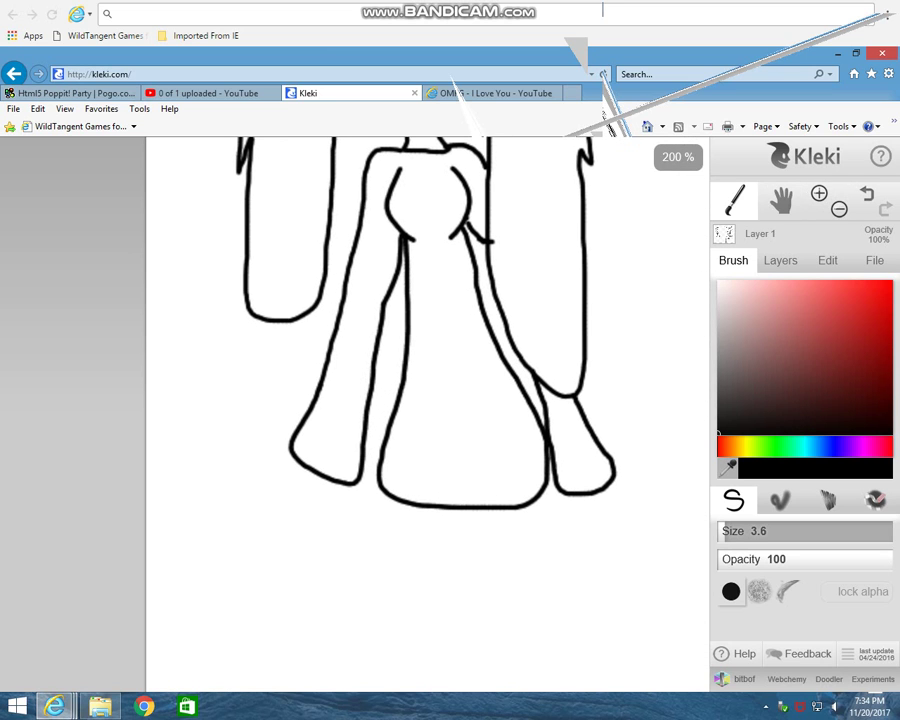
{"action": "left_click", "coordinate": [781, 201]}
{"action": "mouse_move", "coordinate": [500, 270]}
{"action": "left_mouse_down"}
{"action": "mouse_move", "coordinate": [385, 476]}
{"action": "mouse_move", "coordinate": [359, 585]}
{"action": "mouse_move", "coordinate": [335, 637]}
{"action": "left_mouse_up"}
{"action": "left_click", "coordinate": [735, 201]}
{"action": "mouse_move", "coordinate": [452, 233]}
{"action": "left_mouse_down"}
{"action": "mouse_move", "coordinate": [512, 261]}
{"action": "mouse_move", "coordinate": [492, 318]}
{"action": "mouse_move", "coordinate": [538, 352]}
{"action": "mouse_move", "coordinate": [452, 338]}
{"action": "mouse_move", "coordinate": [453, 235]}
{"action": "left_mouse_up"}
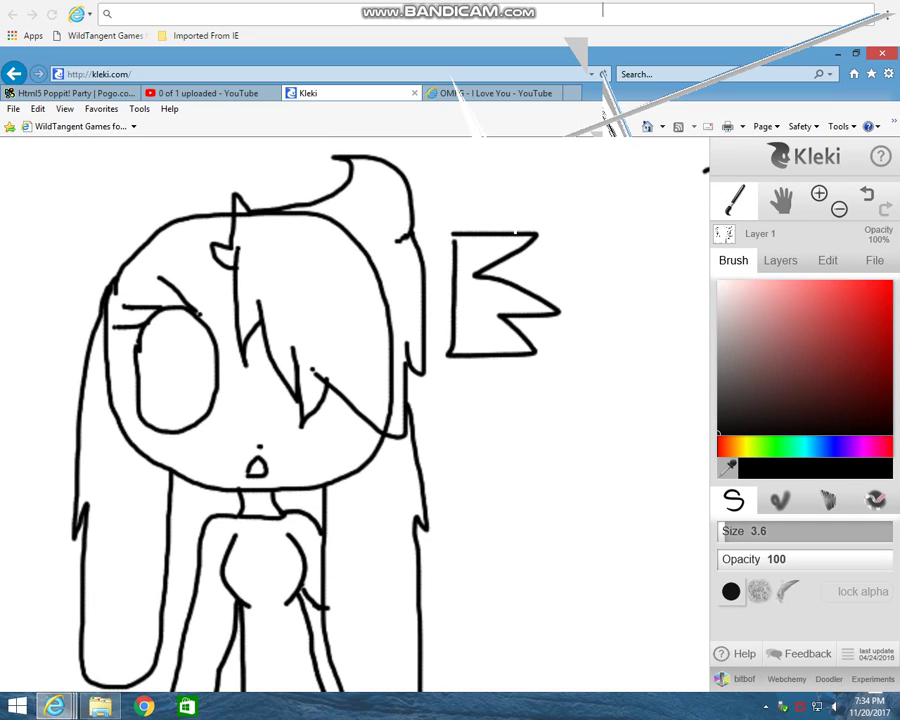
Check the processing status of the YouTube video upload and return to the Kleki drawing.
{"action": "left_click", "coordinate": [208, 93]}
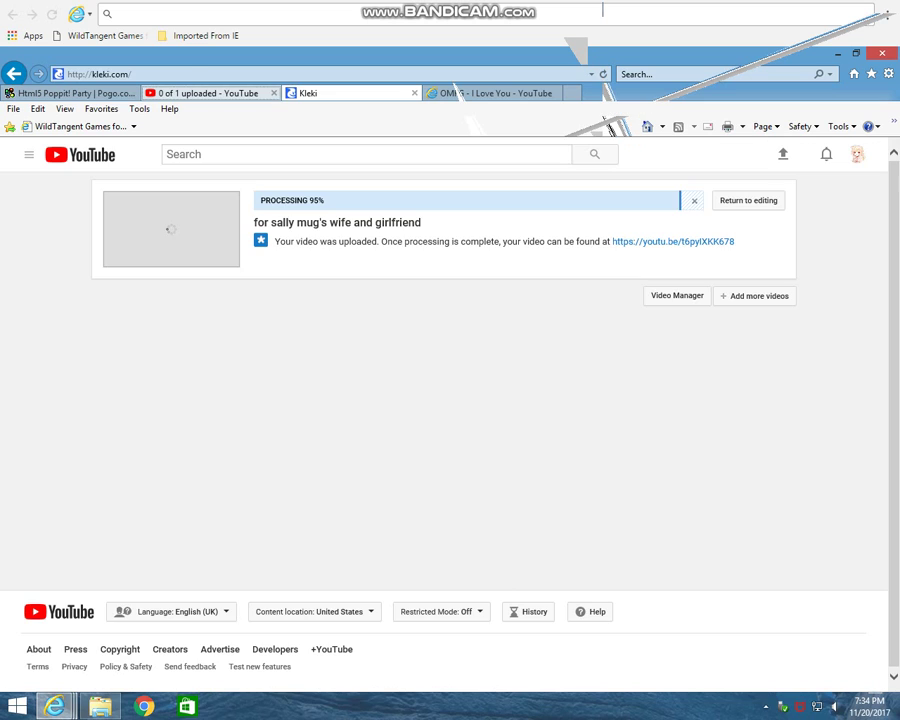
{"action": "left_click", "coordinate": [494, 93]}
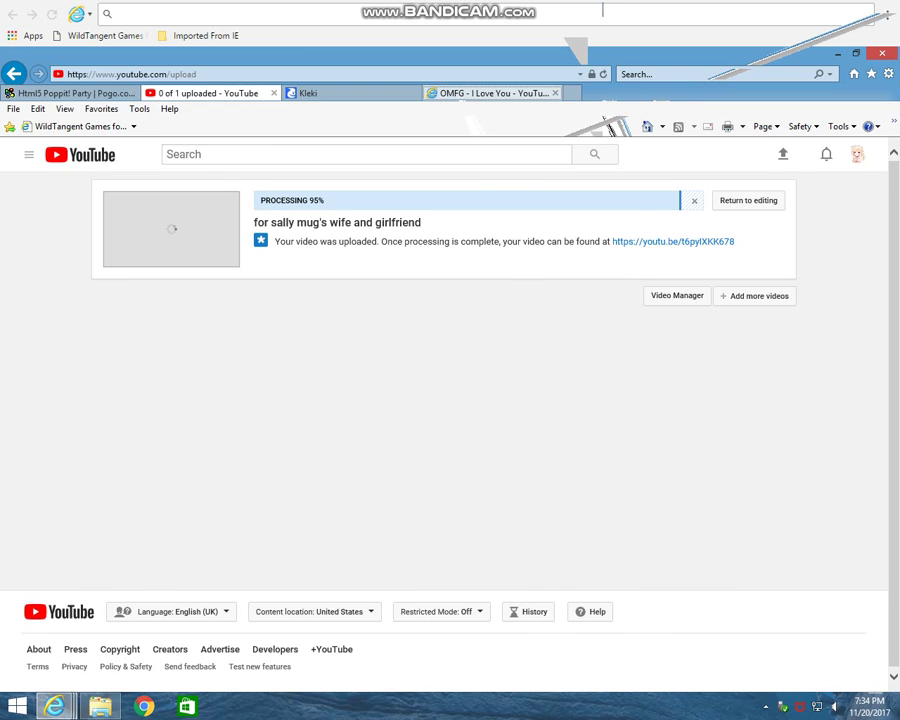
{"action": "key", "text": "ctrl+shift+Tab"}
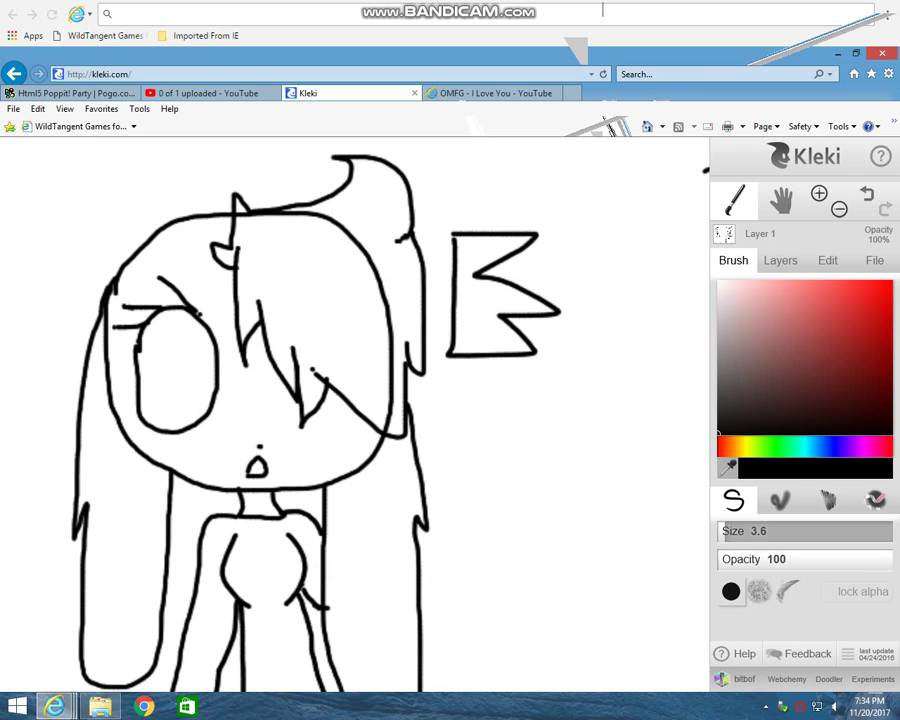
Draw a small jagged hand at the first sleeve's end, and undo a wide flared skirt sketched below the dress.
{"action": "left_click", "coordinate": [839, 209]}
{"action": "left_click", "coordinate": [781, 200]}
{"action": "left_click_drag", "start_coordinate": [500, 450], "coordinate": [568, 273]}
{"action": "left_click", "coordinate": [735, 200]}
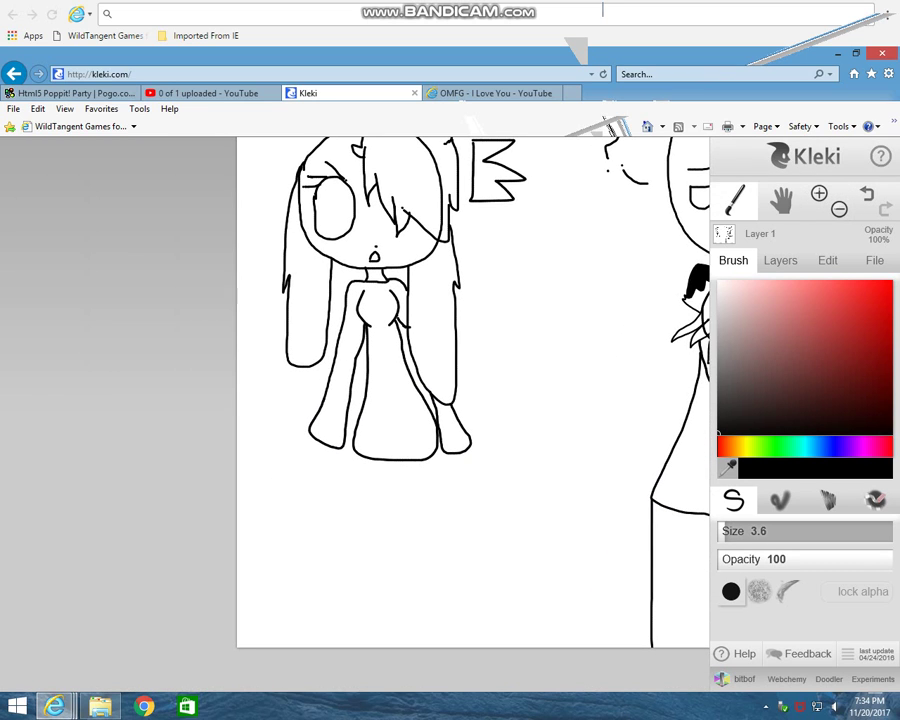
{"action": "mouse_move", "coordinate": [352, 450]}
{"action": "left_mouse_down"}
{"action": "mouse_move", "coordinate": [318, 508]}
{"action": "mouse_move", "coordinate": [341, 528]}
{"action": "mouse_move", "coordinate": [434, 528]}
{"action": "mouse_move", "coordinate": [455, 468]}
{"action": "left_mouse_up"}
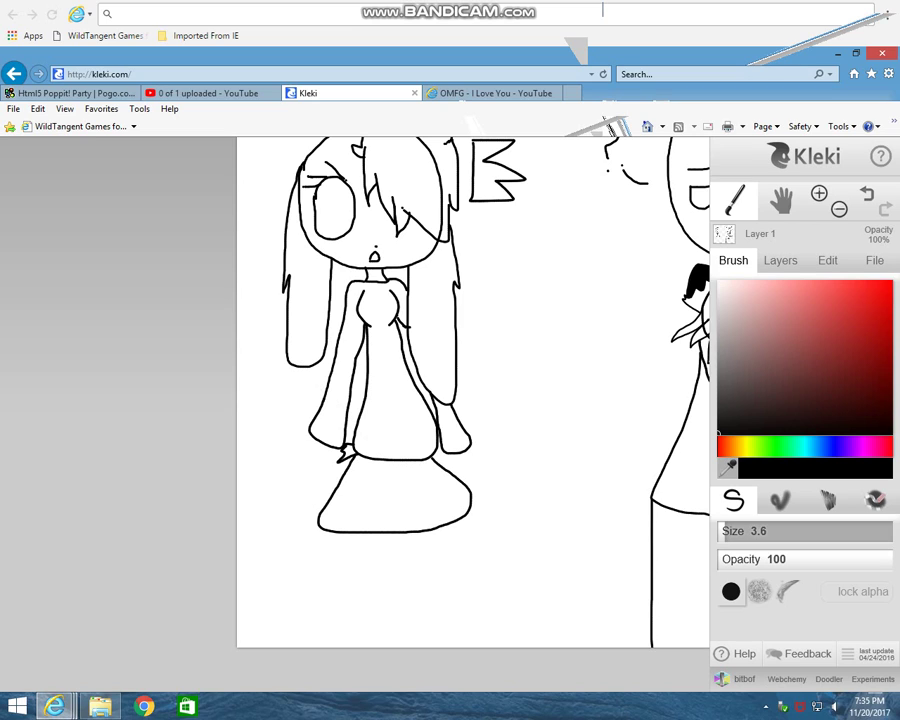
{"action": "key", "text": "ctrl+z"}
{"action": "key", "text": "ctrl+z"}
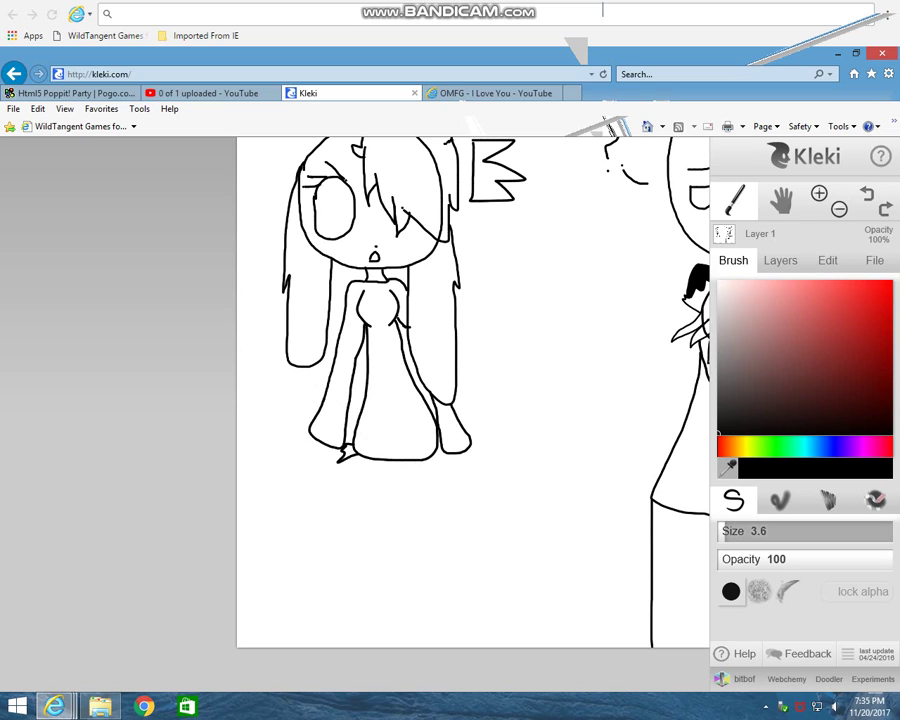
Draw the long-haired character's legs as three vertical lines from the dress hem to the canvas's lower edge.
{"action": "left_click_drag", "start_coordinate": [396, 461], "coordinate": [396, 647]}
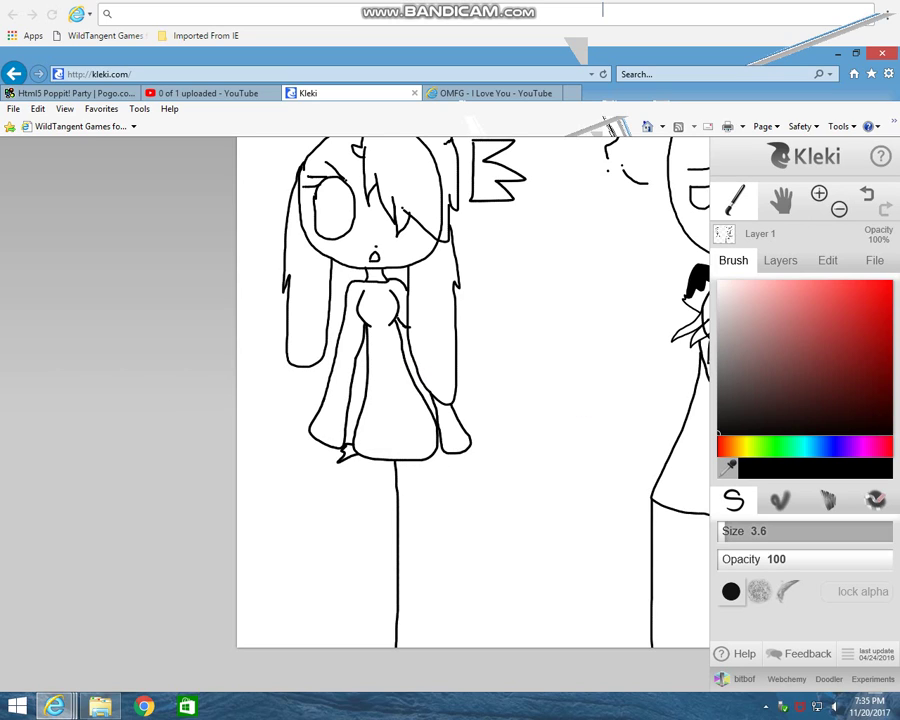
{"action": "left_click_drag", "start_coordinate": [350, 458], "coordinate": [350, 646]}
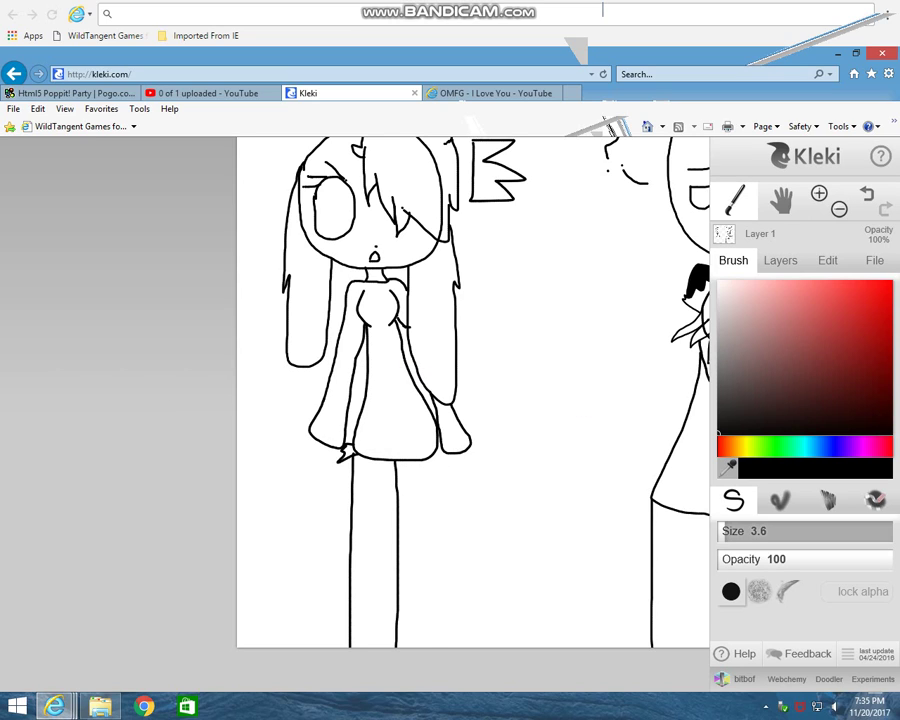
{"action": "left_click_drag", "start_coordinate": [432, 459], "coordinate": [432, 648]}
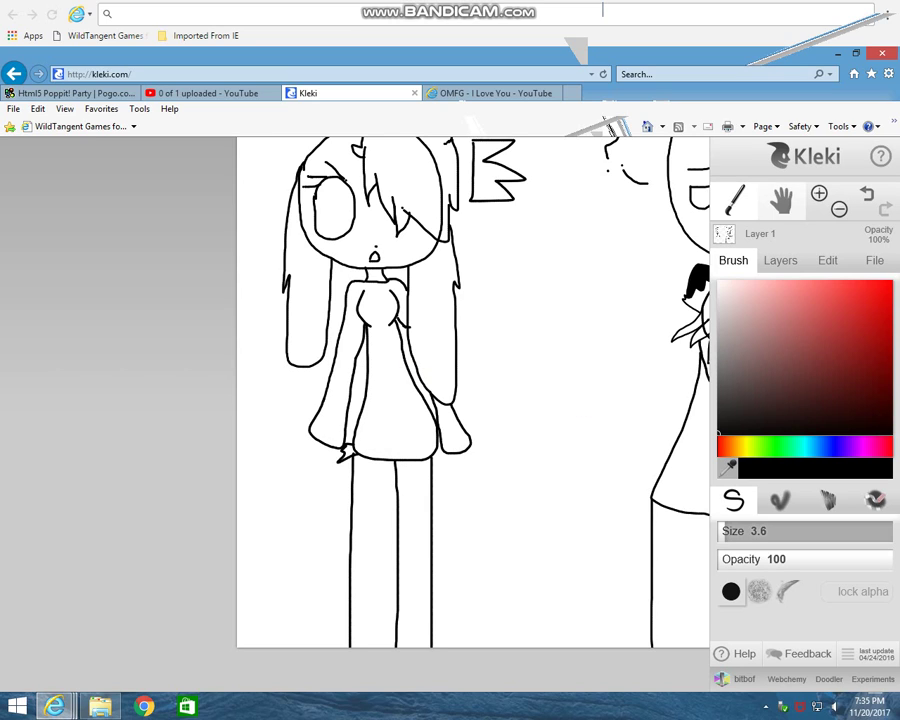
Draw a large angular anger mark and a smaller one in dark red over the character's bangs, undoing the first curved stroke.
{"action": "left_click", "coordinate": [819, 194]}
{"action": "left_click", "coordinate": [781, 201]}
{"action": "left_click_drag", "start_coordinate": [470, 270], "coordinate": [474, 615]}
{"action": "left_click_drag", "start_coordinate": [888, 333], "coordinate": [891, 323]}
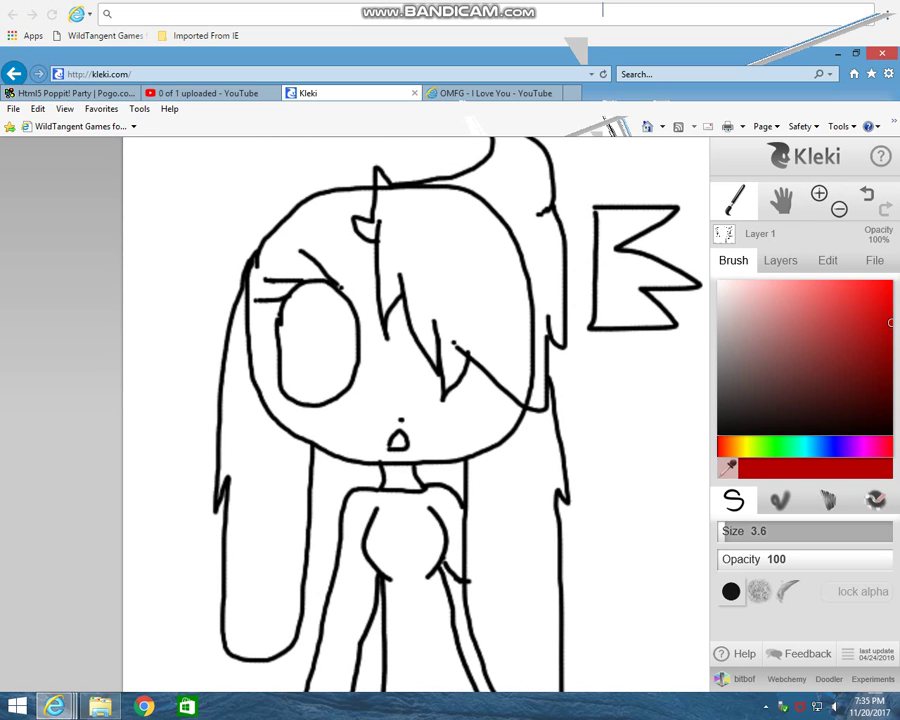
{"action": "left_click_drag", "start_coordinate": [428, 212], "coordinate": [486, 226]}
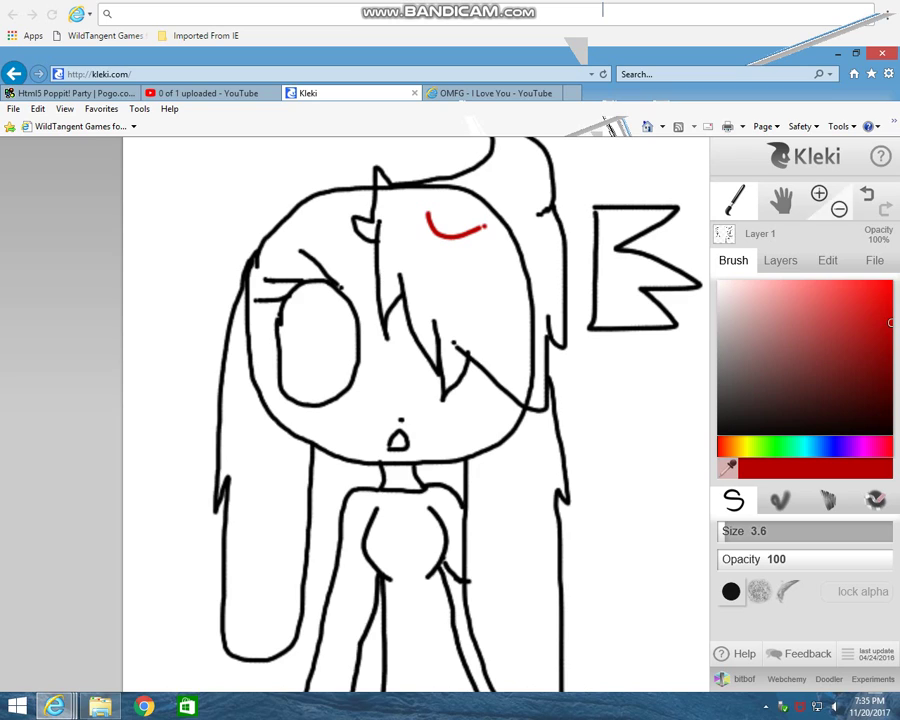
{"action": "left_click", "coordinate": [867, 198]}
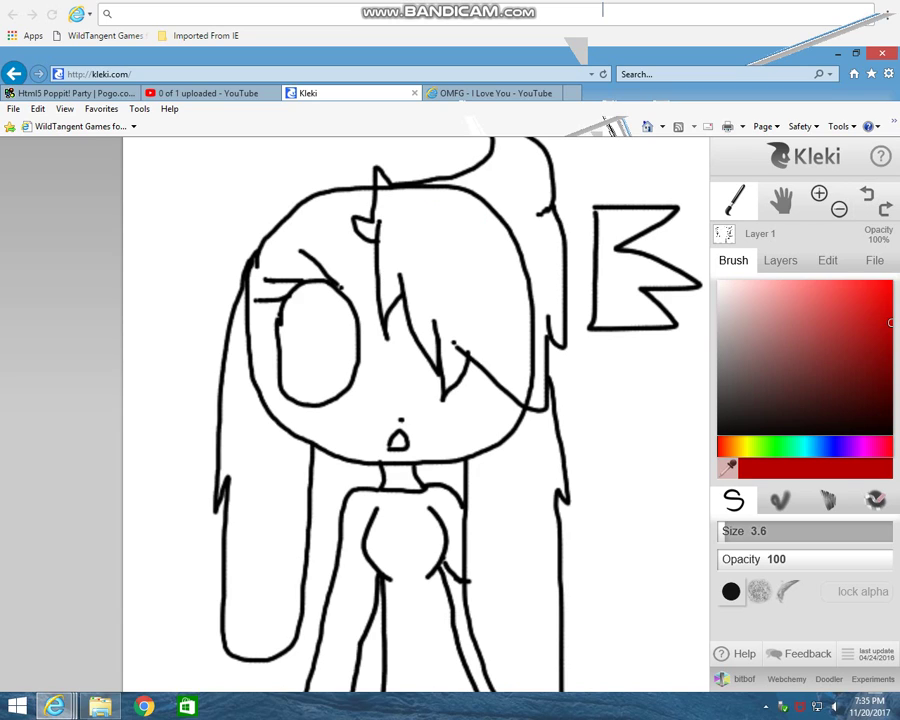
{"action": "left_click_drag", "start_coordinate": [428, 213], "coordinate": [496, 205]}
{"action": "mouse_move", "coordinate": [422, 241]}
{"action": "left_mouse_down"}
{"action": "mouse_move", "coordinate": [448, 243]}
{"action": "mouse_move", "coordinate": [439, 267]}
{"action": "left_mouse_up"}
{"action": "mouse_move", "coordinate": [513, 230]}
{"action": "left_mouse_down"}
{"action": "mouse_move", "coordinate": [499, 244]}
{"action": "mouse_move", "coordinate": [522, 262]}
{"action": "left_mouse_up"}
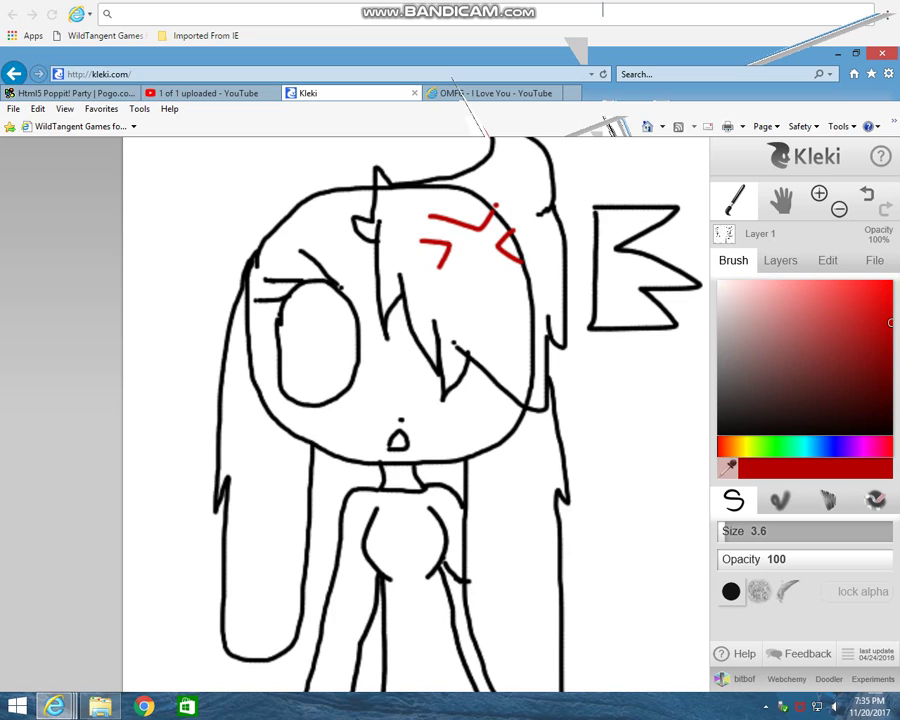
{"action": "mouse_move", "coordinate": [467, 272]}
{"action": "left_mouse_down"}
{"action": "mouse_move", "coordinate": [486, 260]}
{"action": "mouse_move", "coordinate": [502, 272]}
{"action": "left_mouse_up"}
{"action": "mouse_move", "coordinate": [504, 310]}
{"action": "left_mouse_down"}
{"action": "mouse_move", "coordinate": [528, 298]}
{"action": "mouse_move", "coordinate": [500, 324]}
{"action": "mouse_move", "coordinate": [503, 340]}
{"action": "mouse_move", "coordinate": [527, 318]}
{"action": "mouse_move", "coordinate": [538, 328]}
{"action": "mouse_move", "coordinate": [523, 343]}
{"action": "left_mouse_up"}
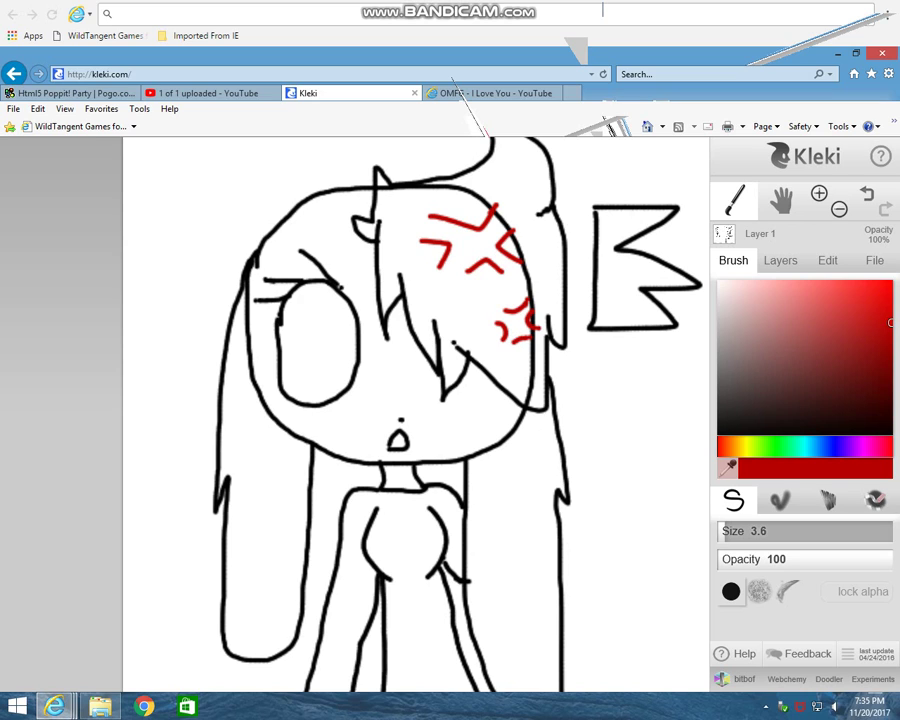
{"action": "left_click", "coordinate": [767, 706]}
{"action": "left_click", "coordinate": [787, 634]}
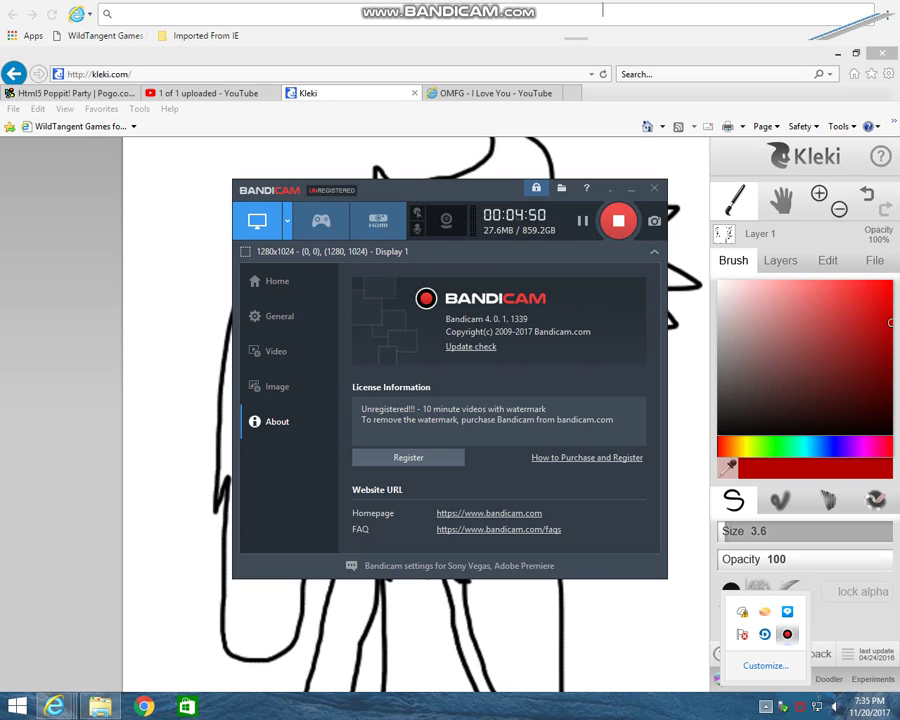